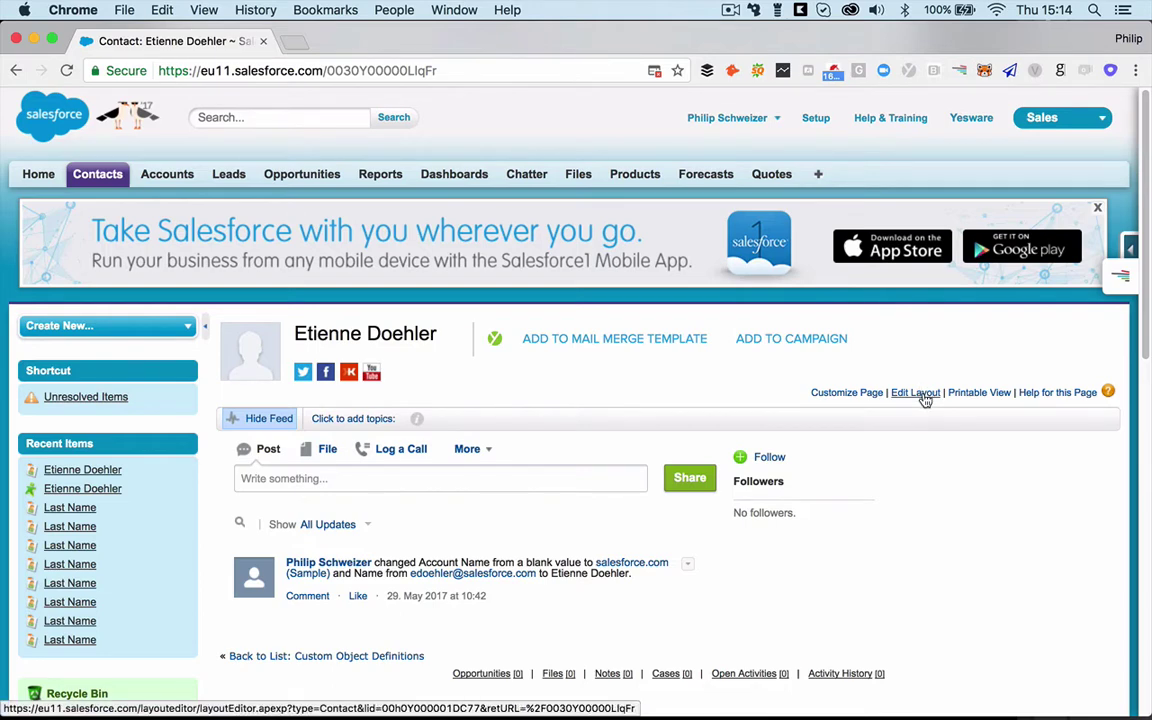
- Open the contact page layout for editing and add a two-column section named Saleswings directly below Contact Information
click(924, 396)
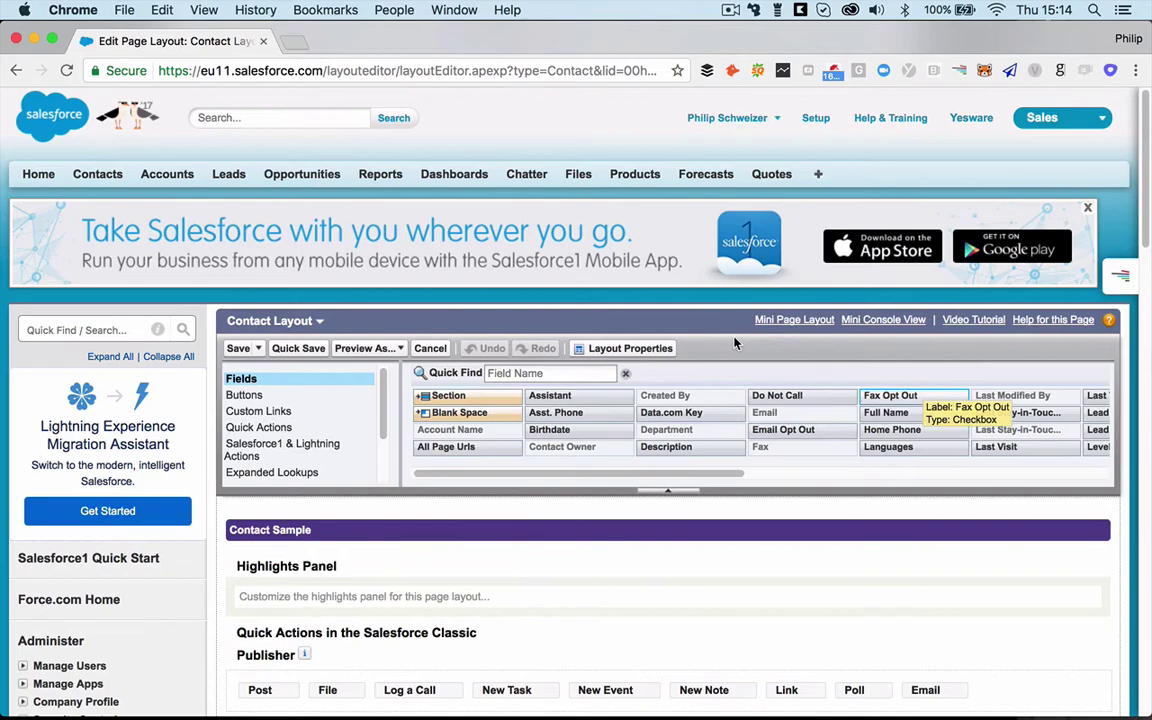
scroll(735, 343, down, 5)
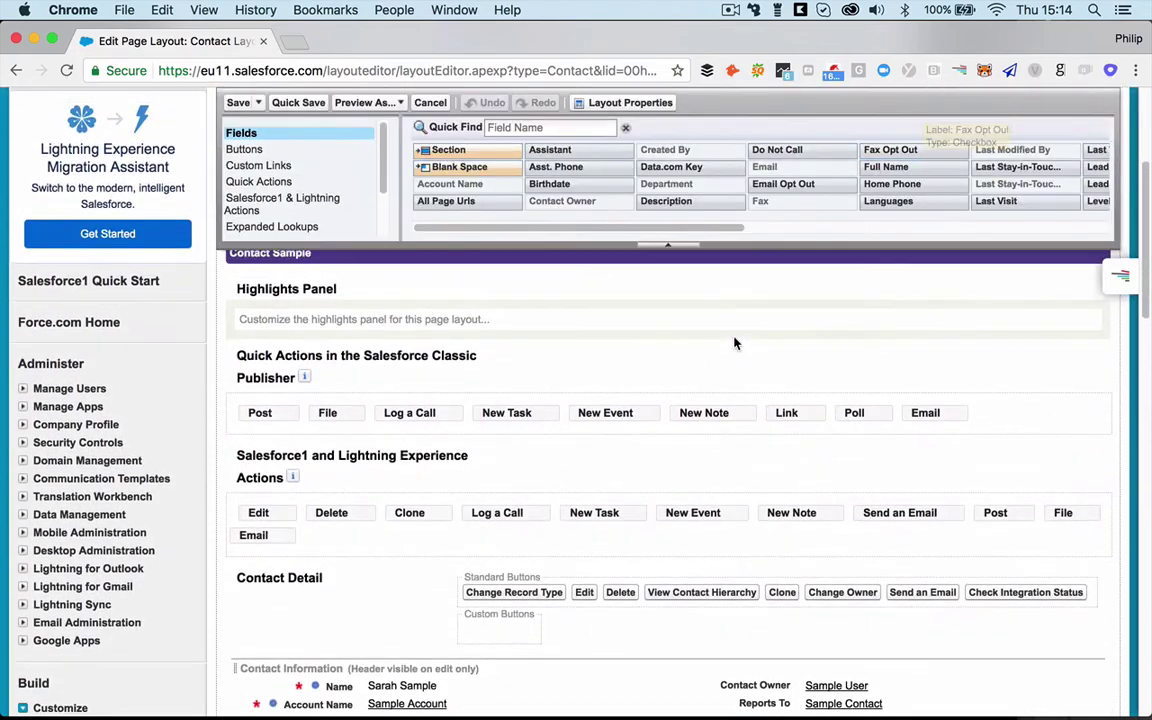
scroll(735, 343, down, 5)
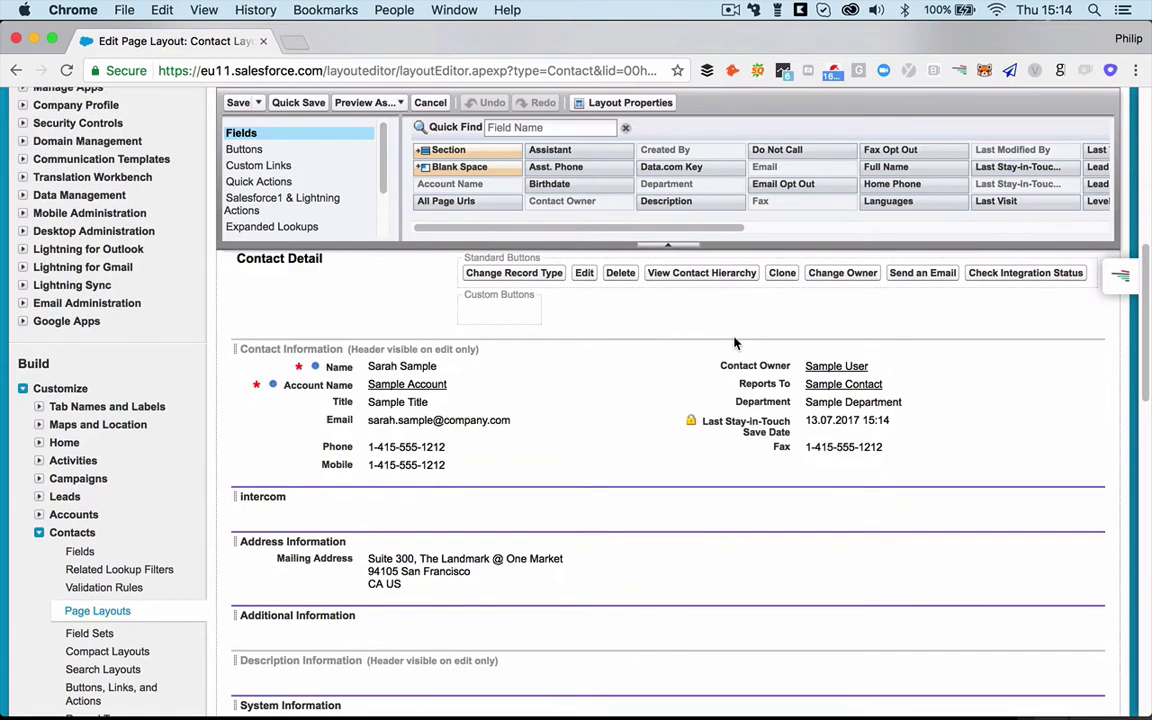
drag(474, 151, 432, 476)
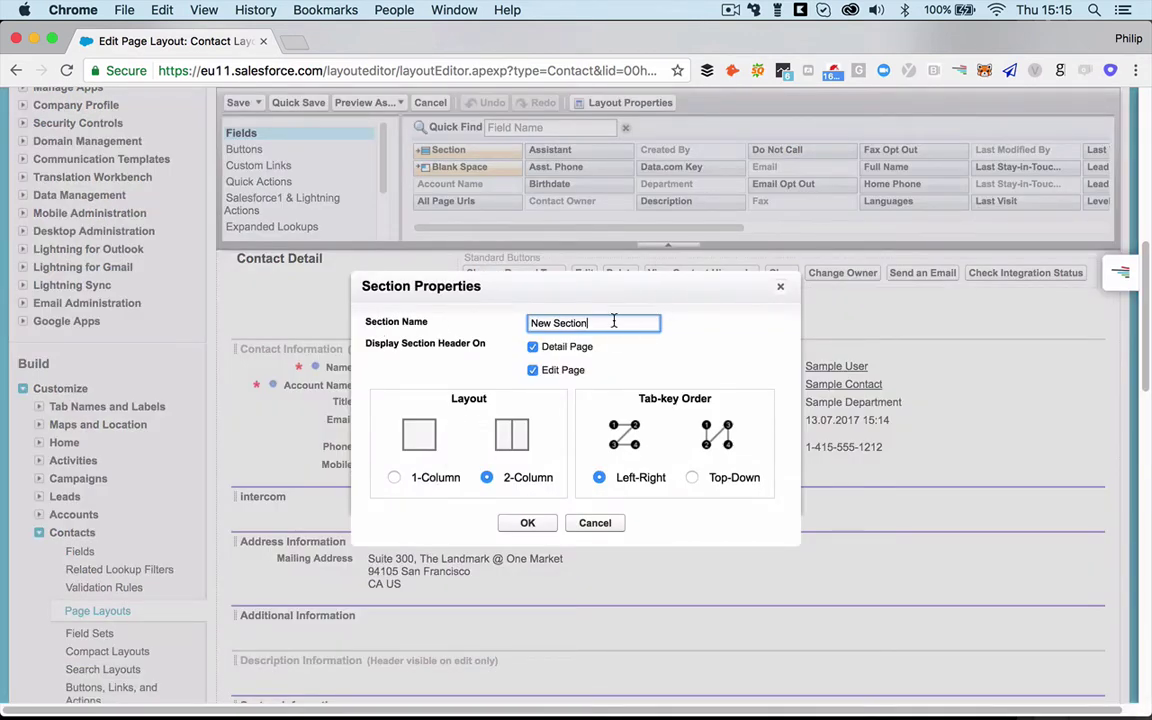
drag(656, 322, 489, 324)
text(Saleswings)
click(528, 526)
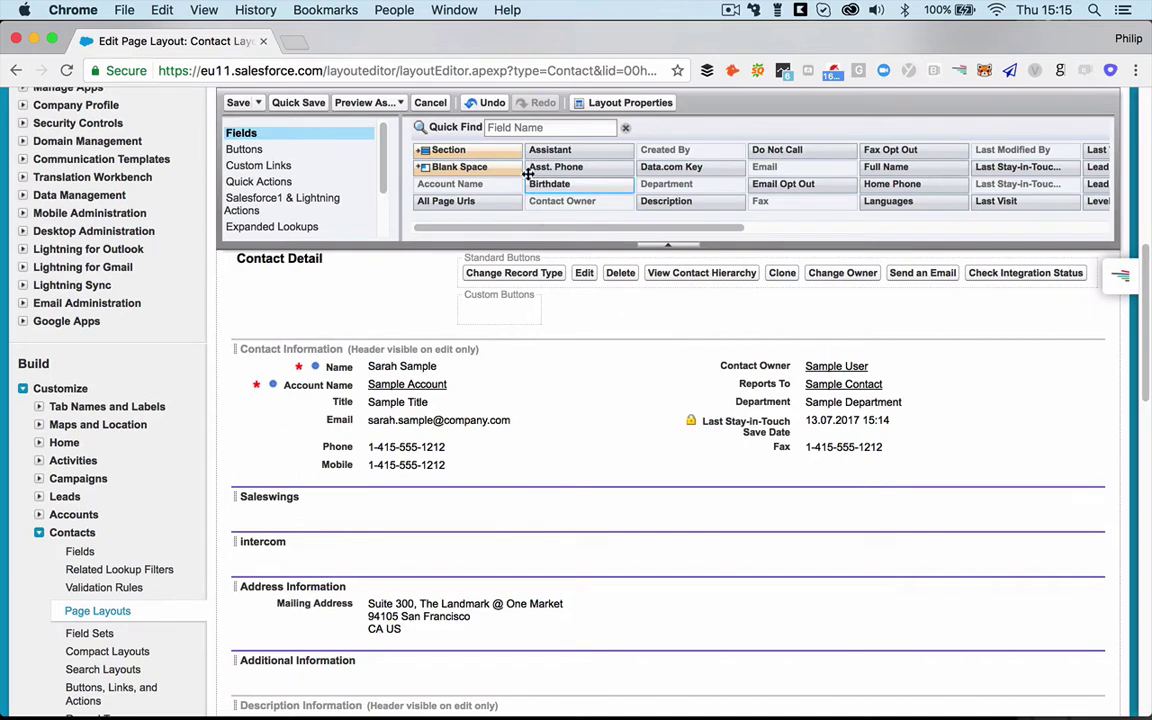
- Find the SW fields and add SW Temperature, SW Since Last Visit, SW Favorite and SW Total Website Visits to the Saleswings section
click(517, 127)
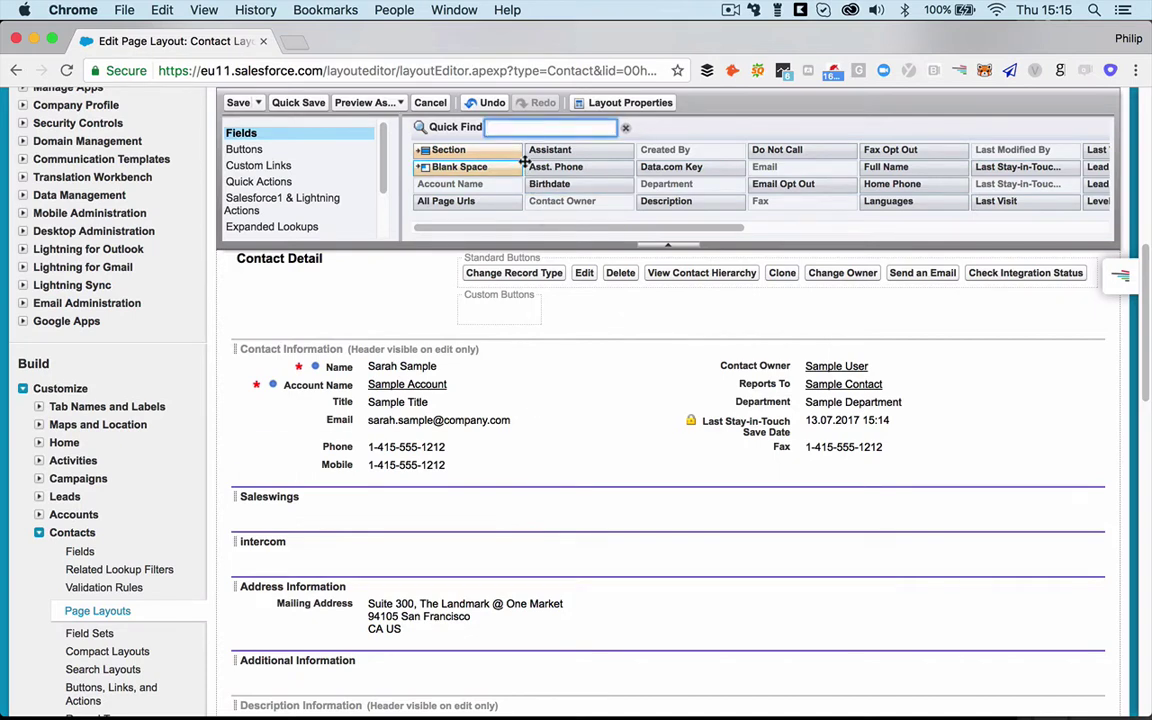
text(SW)
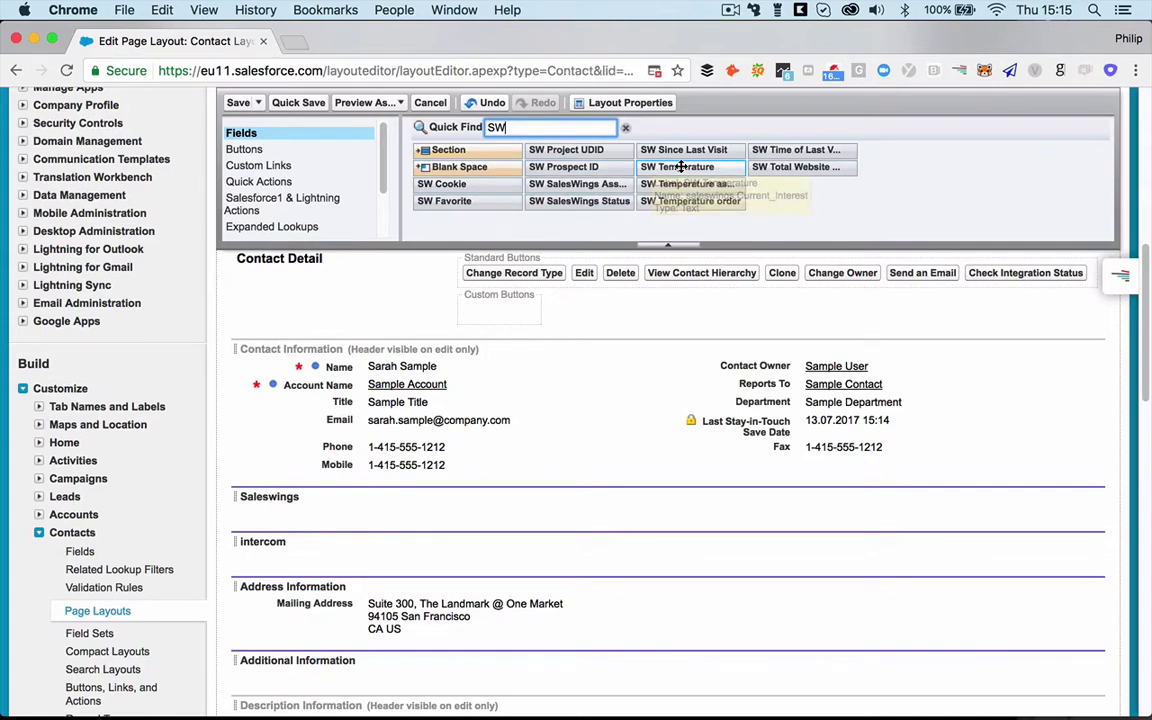
drag(680, 167, 375, 512)
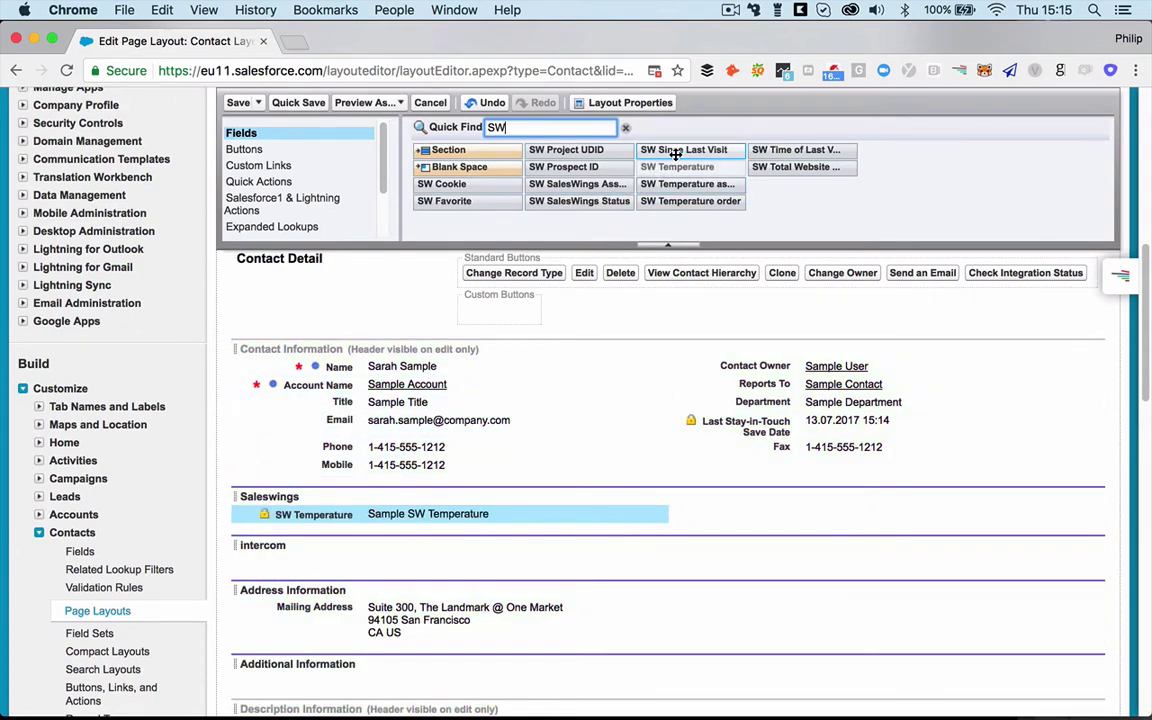
drag(705, 150, 458, 528)
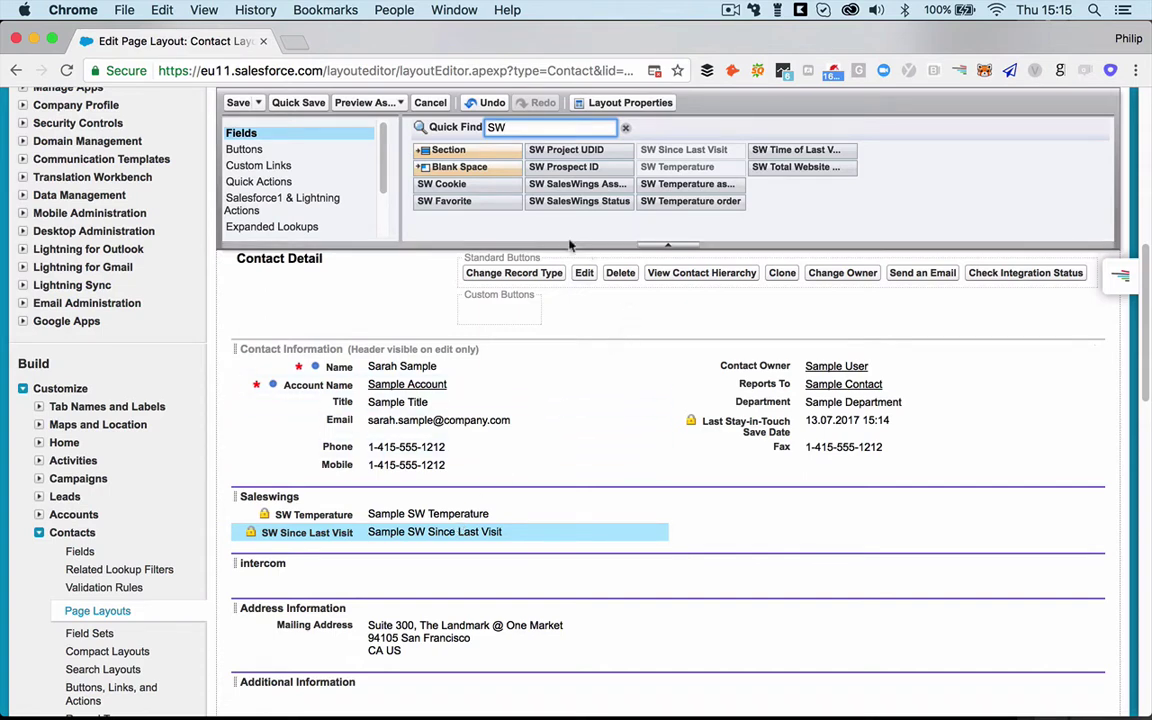
drag(478, 206, 398, 549)
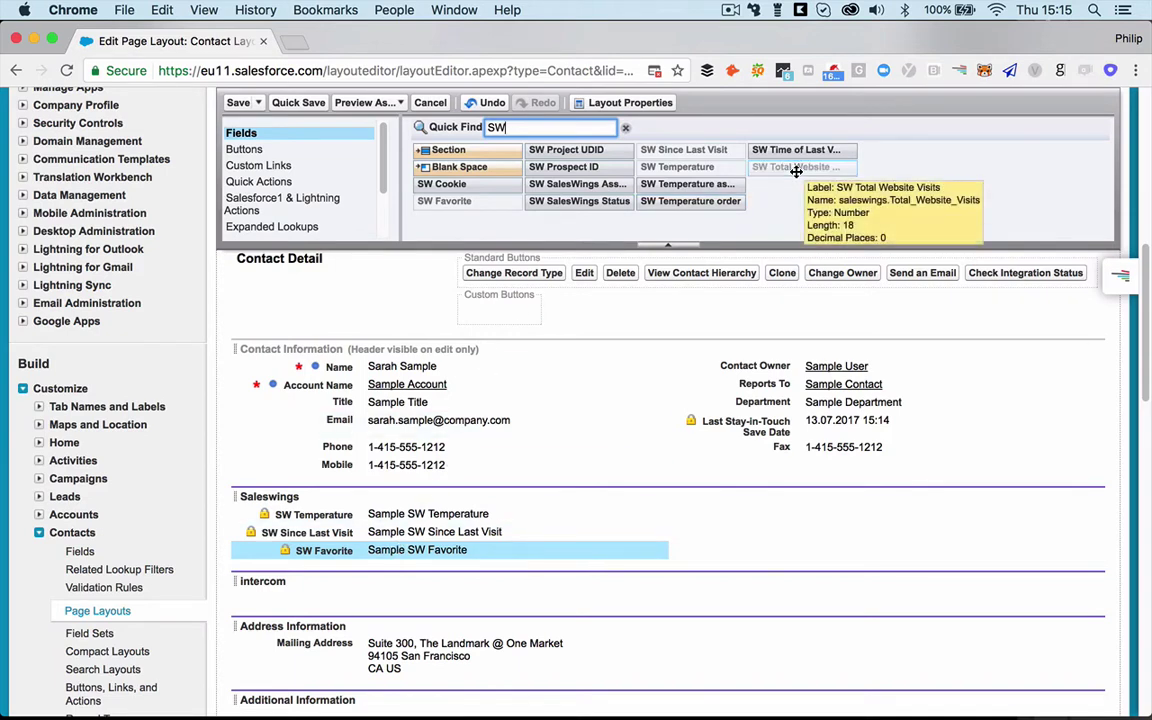
drag(795, 168, 482, 566)
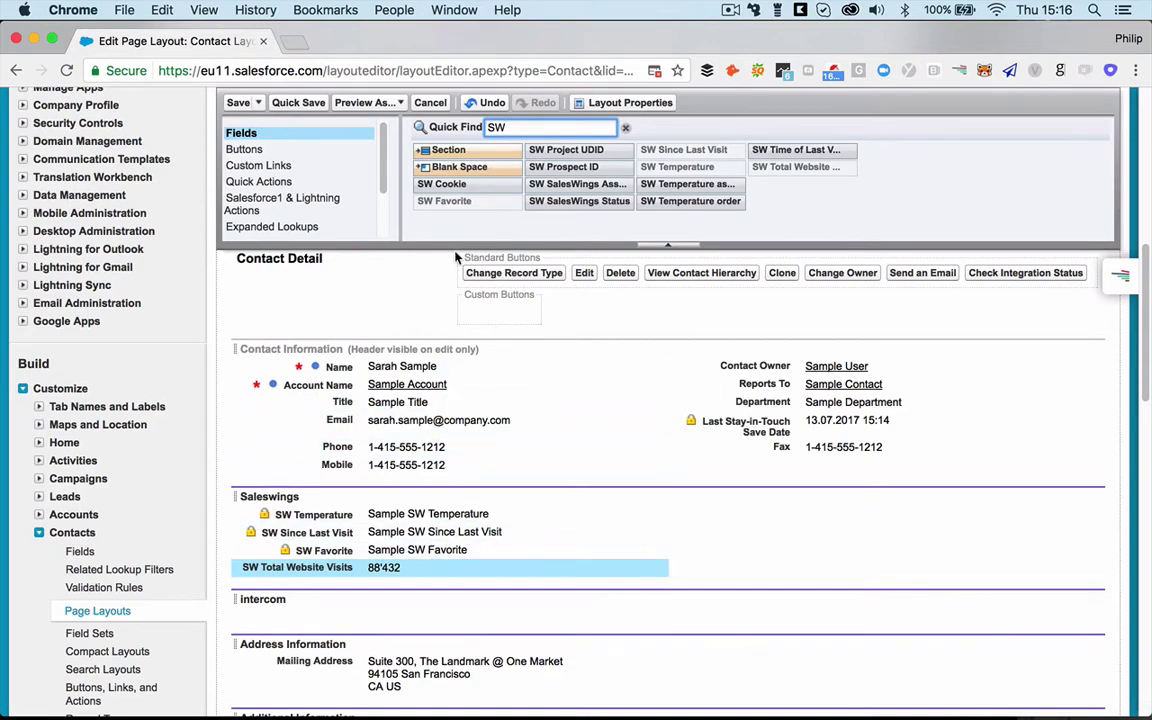
click(625, 128)
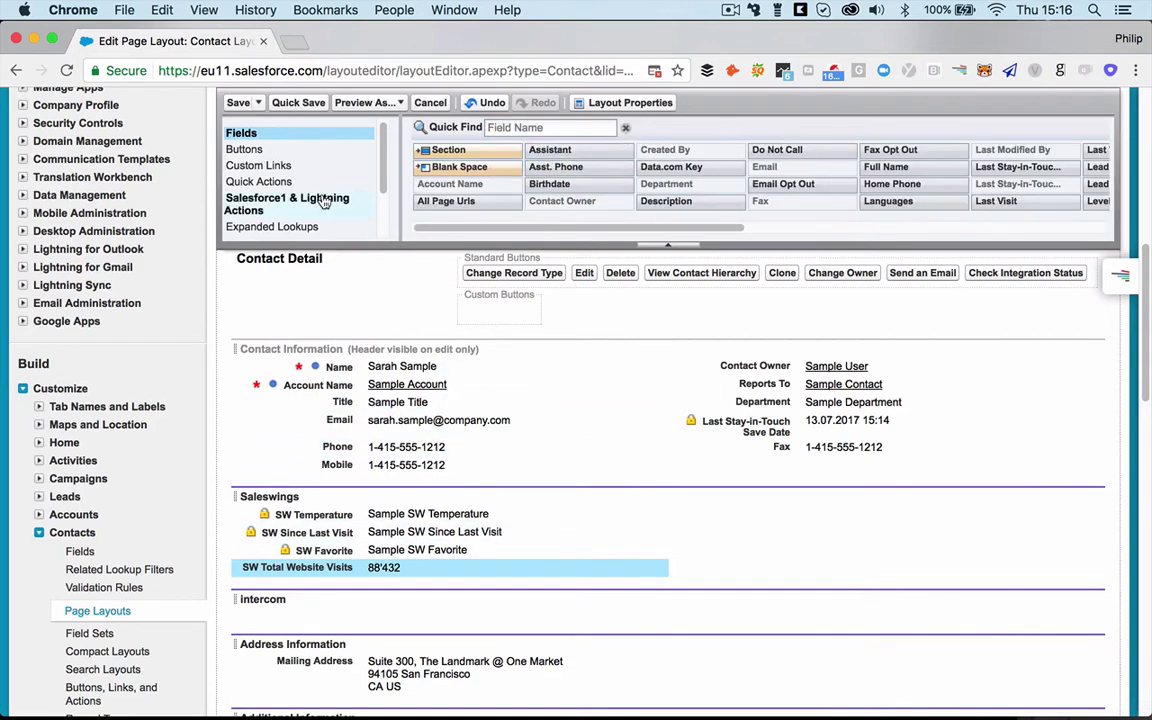
- Show the available Visualforce pages and add a one-column section named Website Interest Summary below the Saleswings section
scroll(323, 203, down, 1)
scroll(323, 203, down, 5)
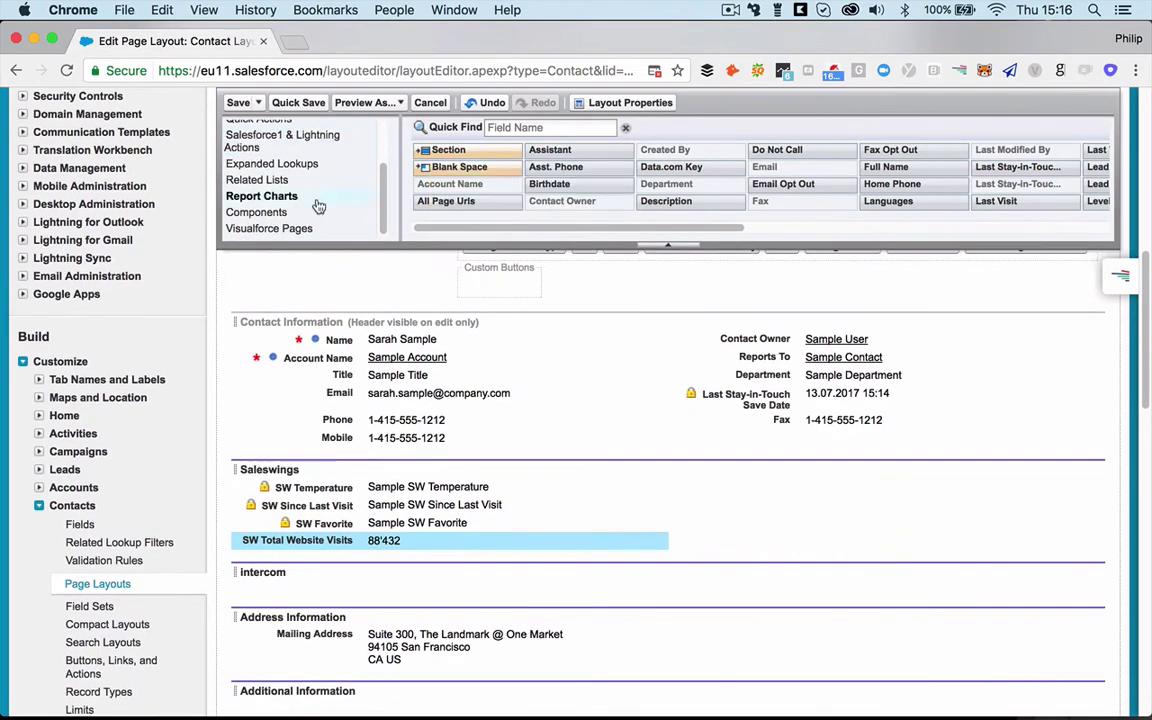
click(299, 229)
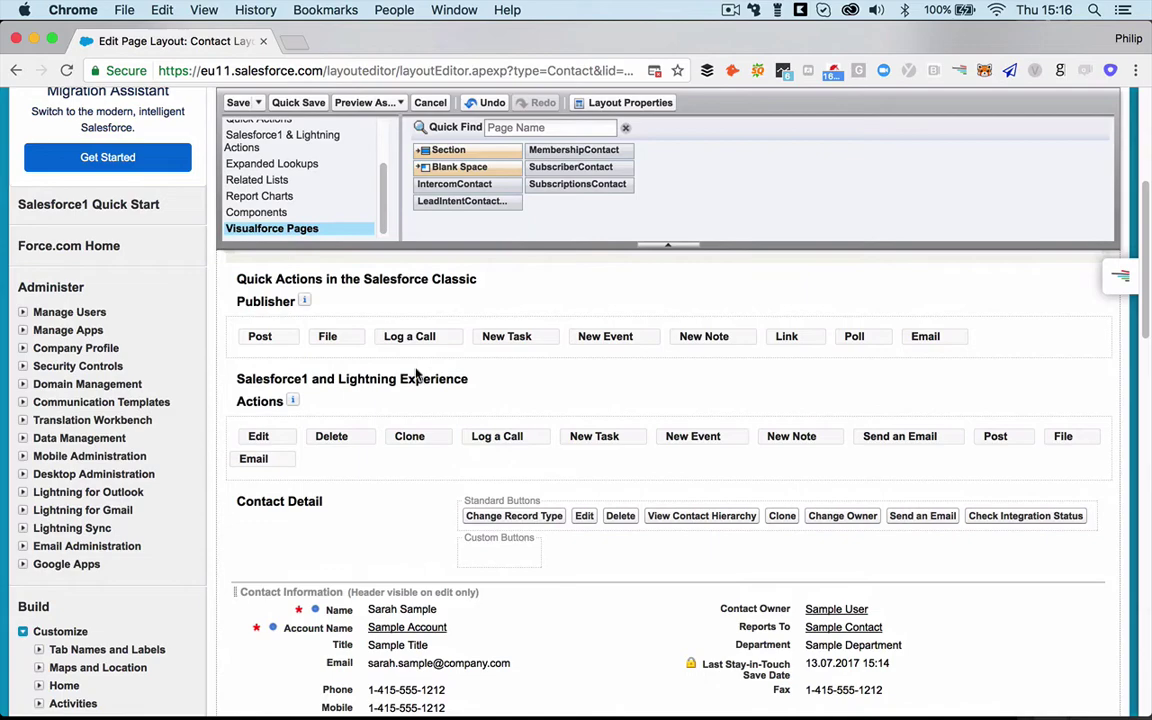
scroll(491, 516, down, 3)
scroll(491, 516, down, 5)
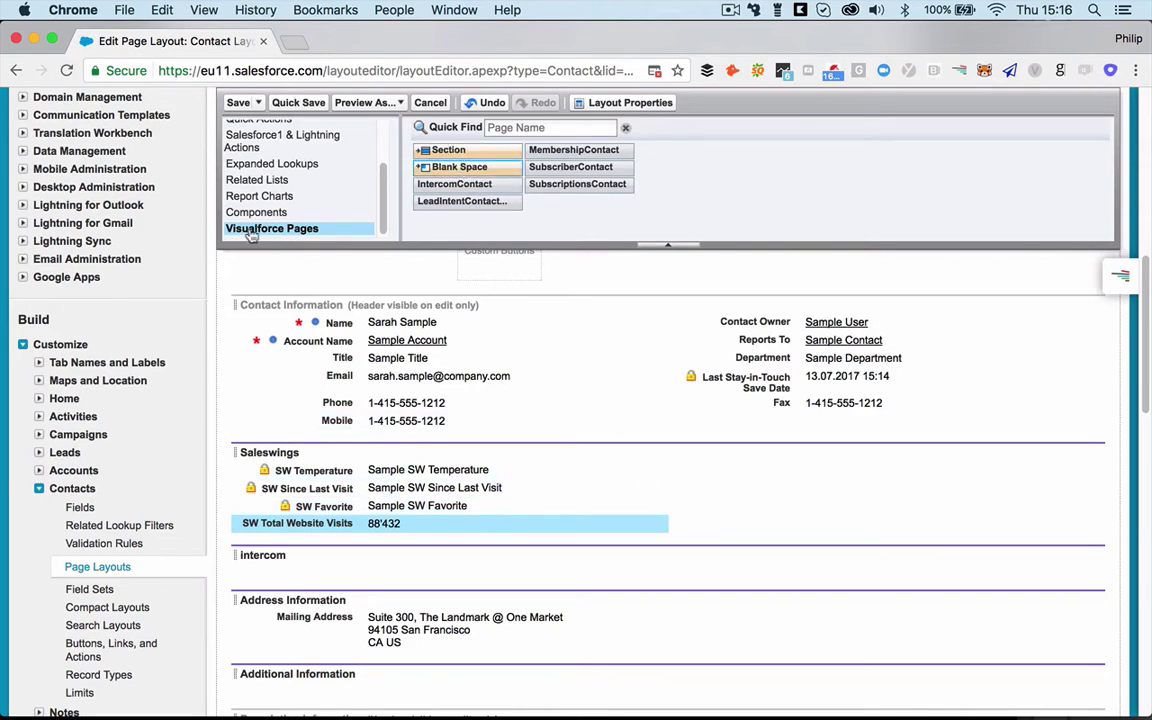
drag(440, 148, 390, 538)
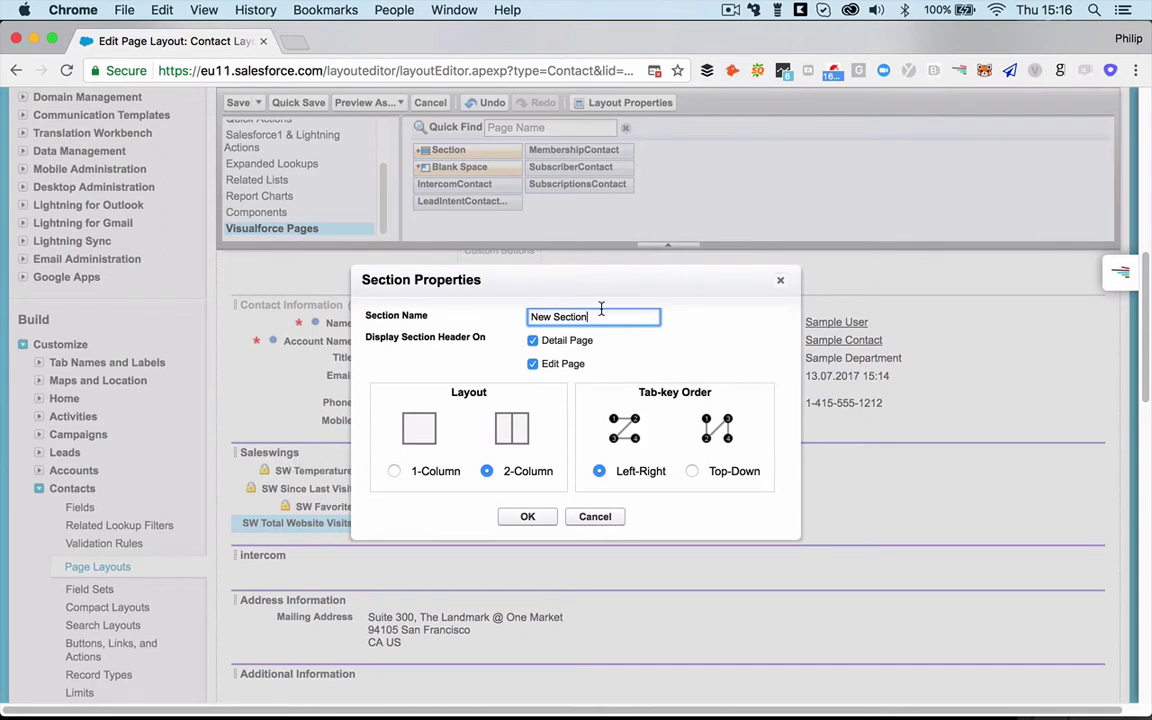
drag(601, 316, 494, 321)
text(Website Interest Summary)
click(394, 471)
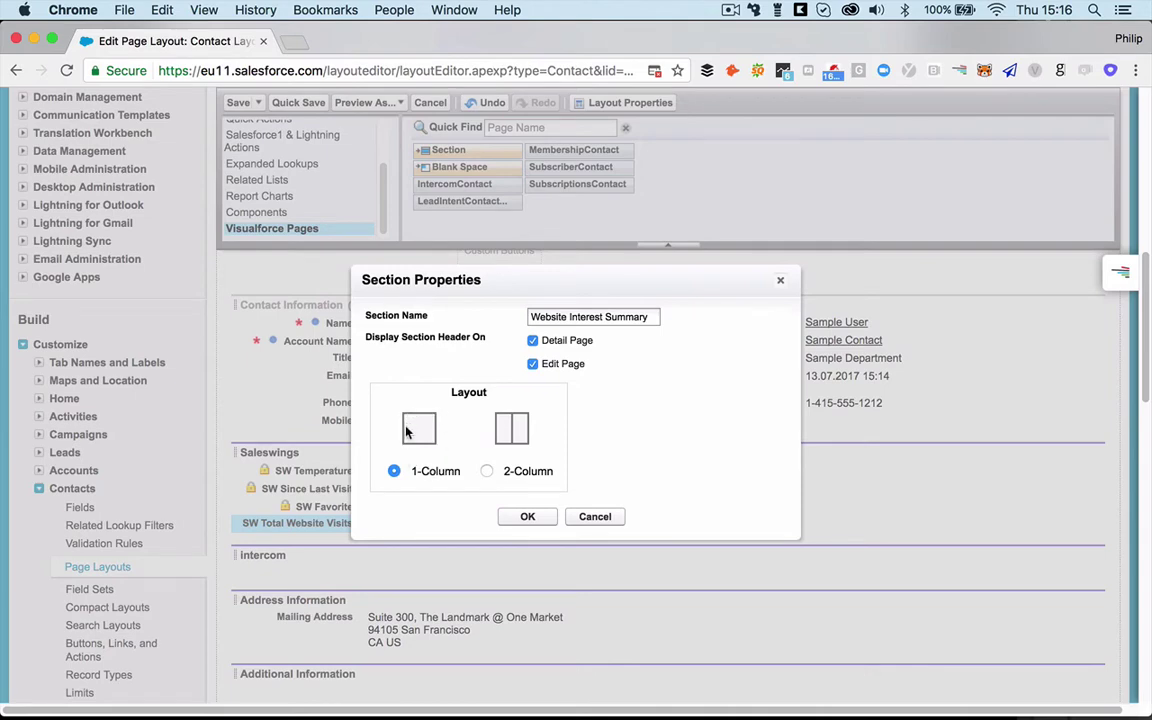
click(524, 516)
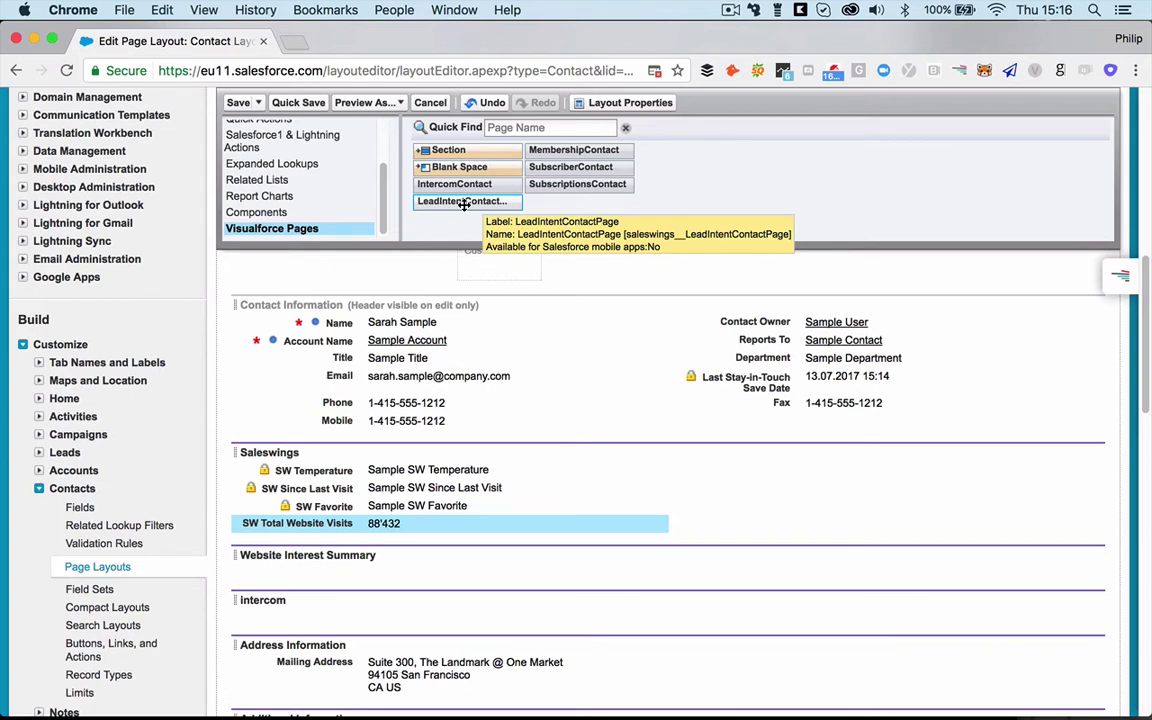
- Place LeadIntentContactPage in the Website Interest Summary section and set its height to 500 pixels with scrollbars shown
drag(463, 204, 398, 566)
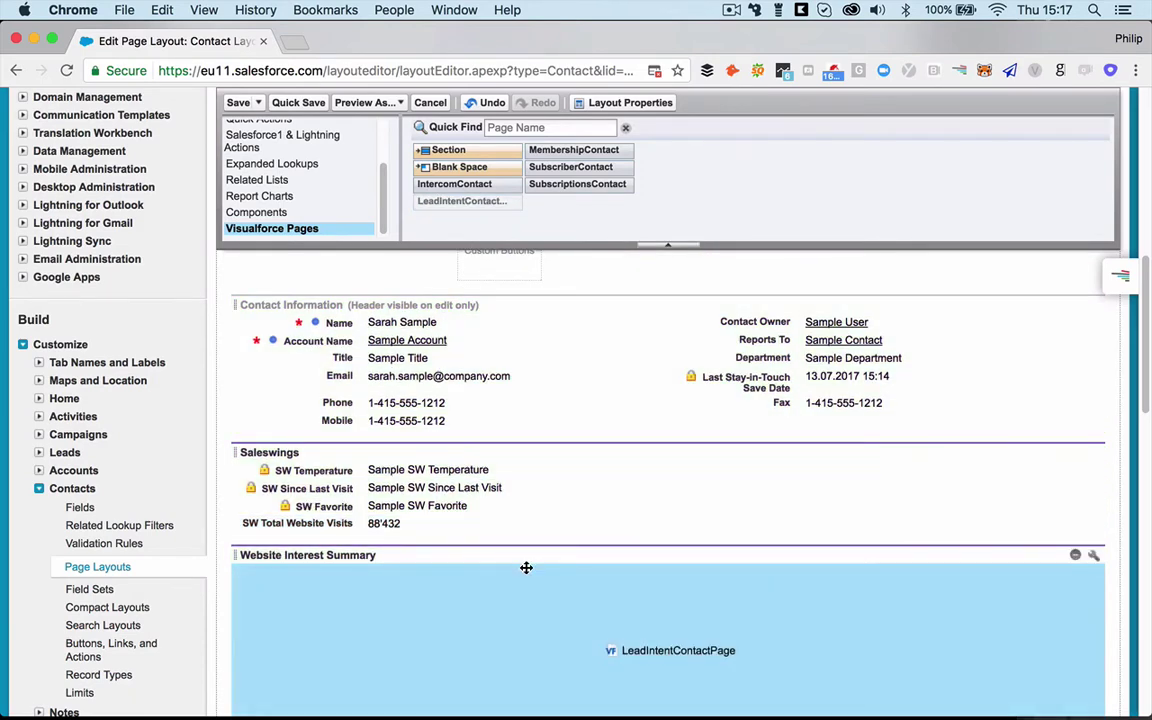
scroll(538, 587, down, 1)
scroll(538, 587, down, 3)
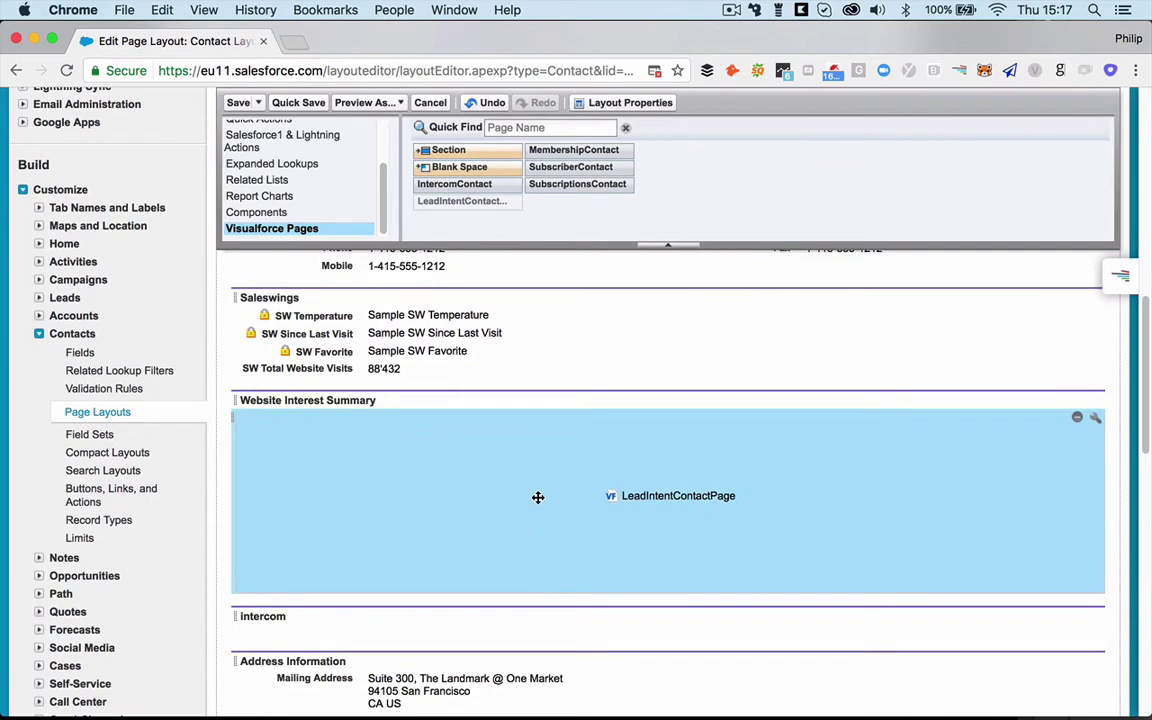
click(1096, 421)
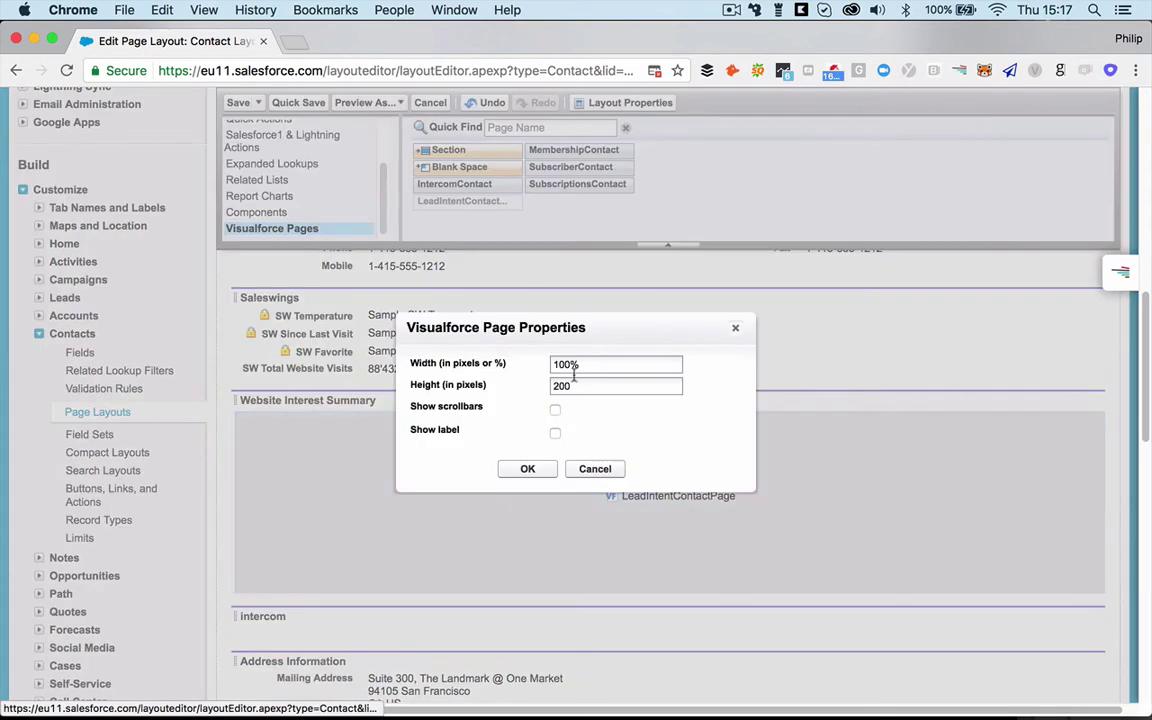
click(470, 388)
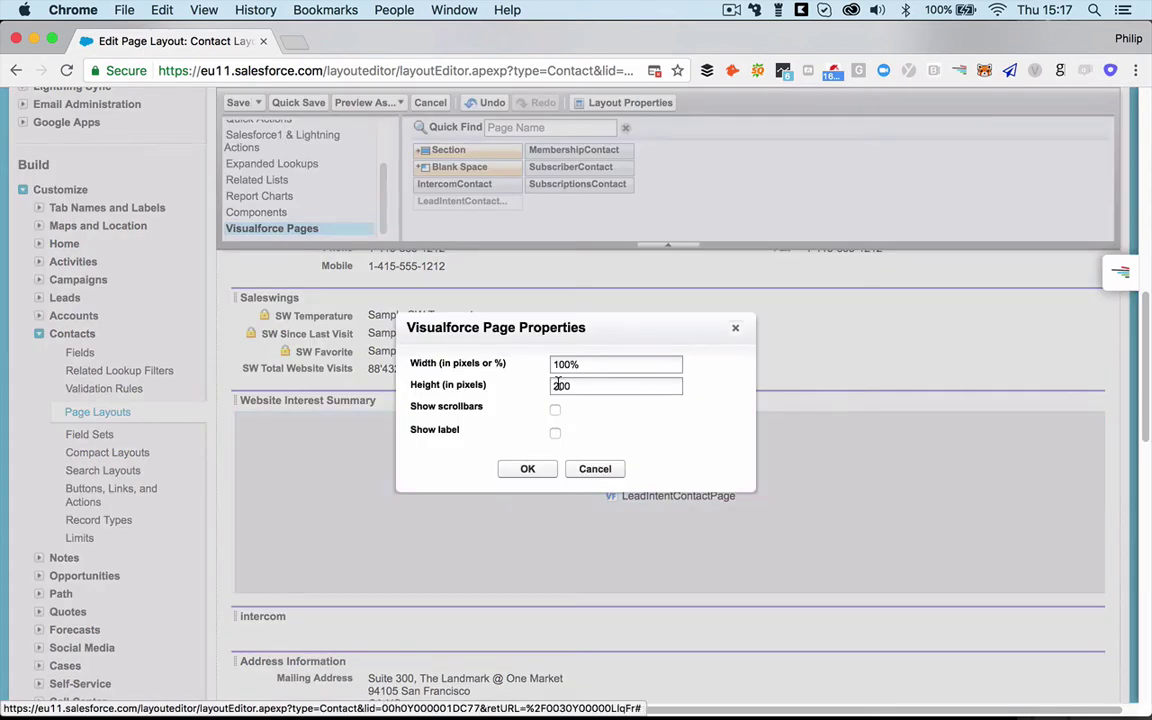
text(500)
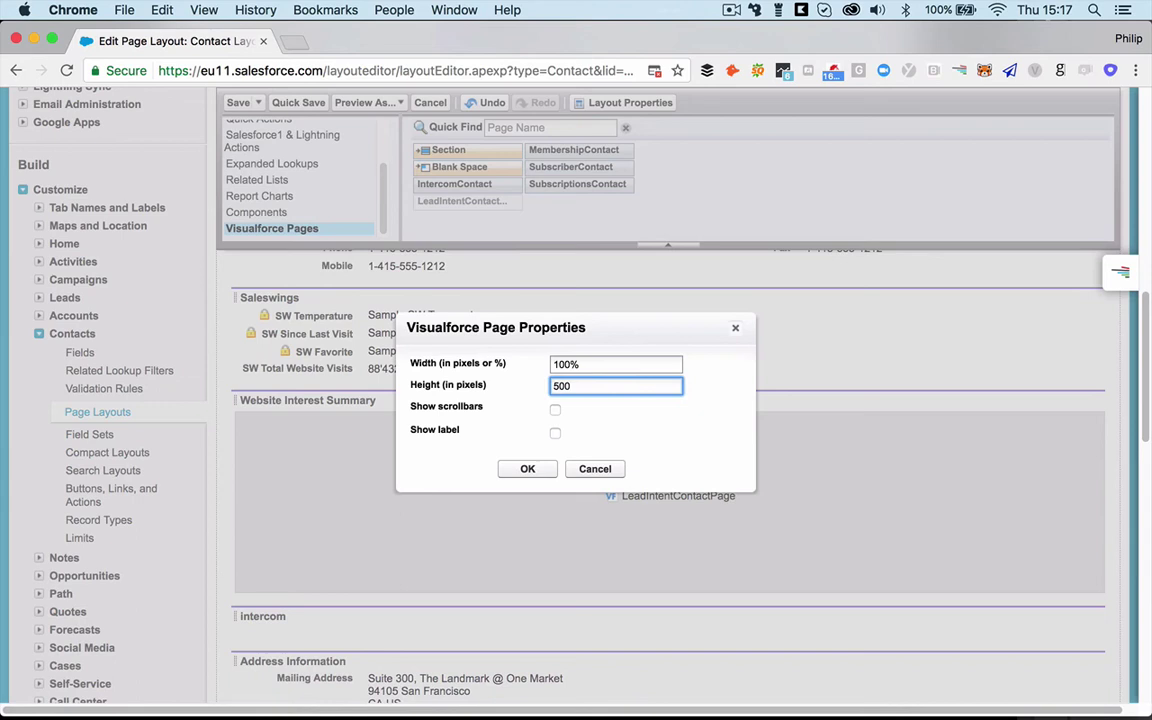
click(555, 410)
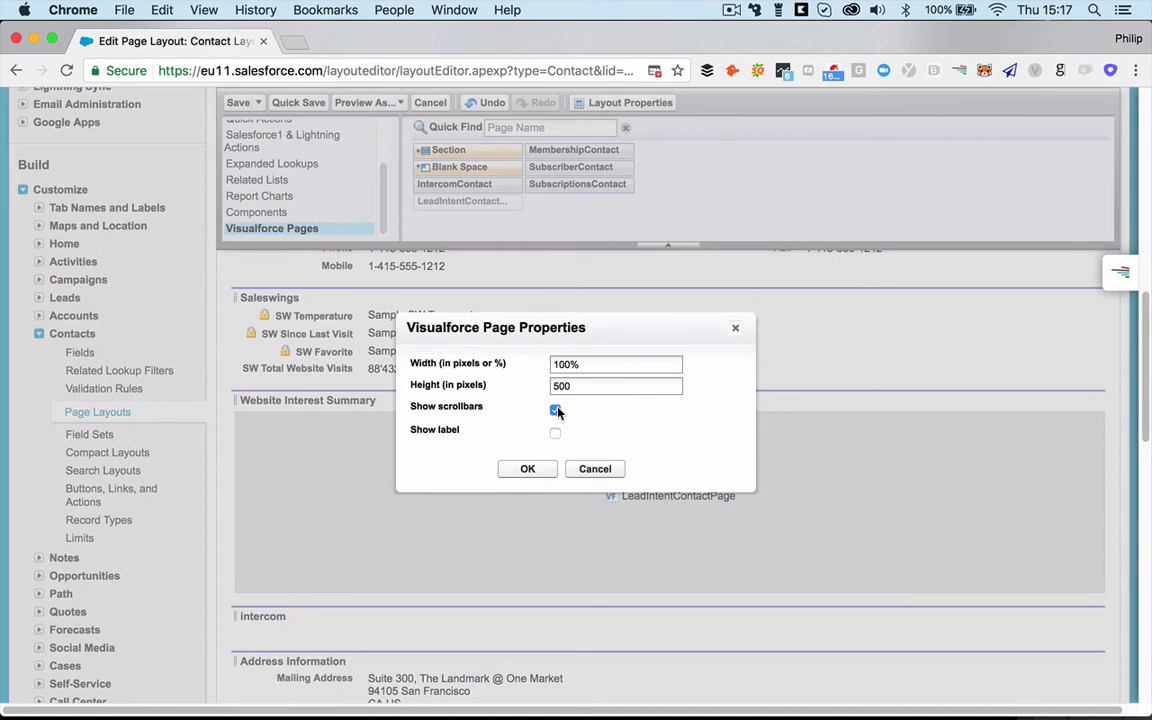
click(529, 469)
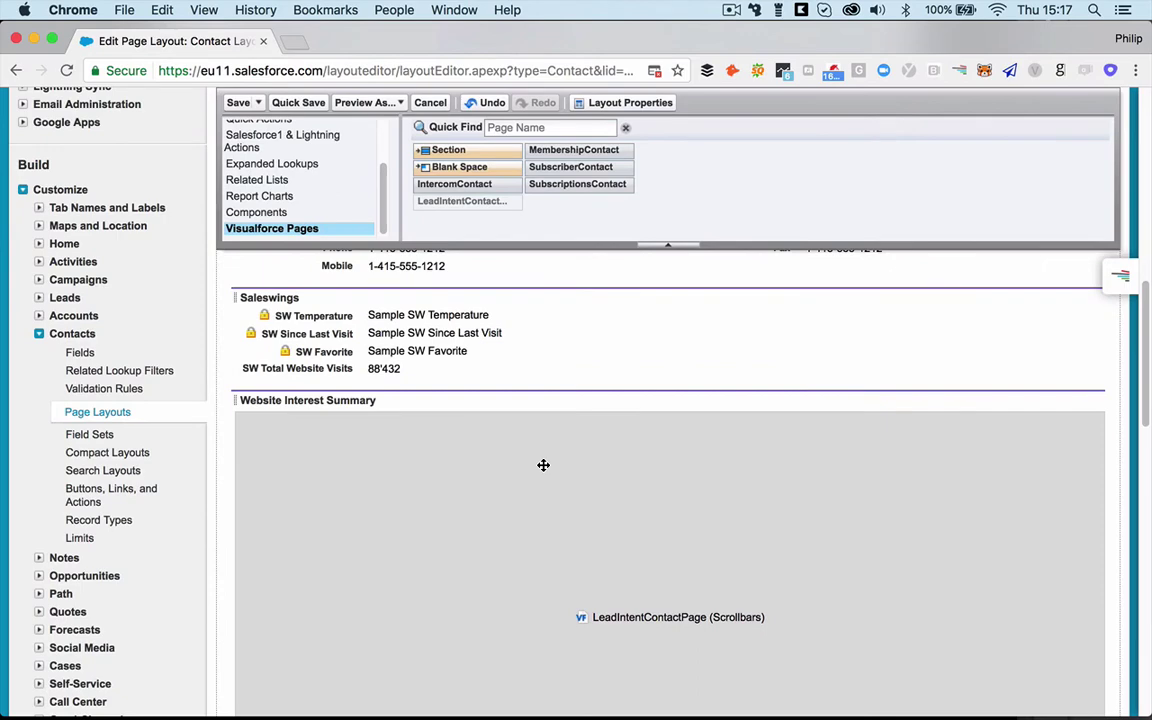
- Add the SalesWings Page Visits related list above Opportunities in the layout's Related Lists area
scroll(543, 465, down, 10)
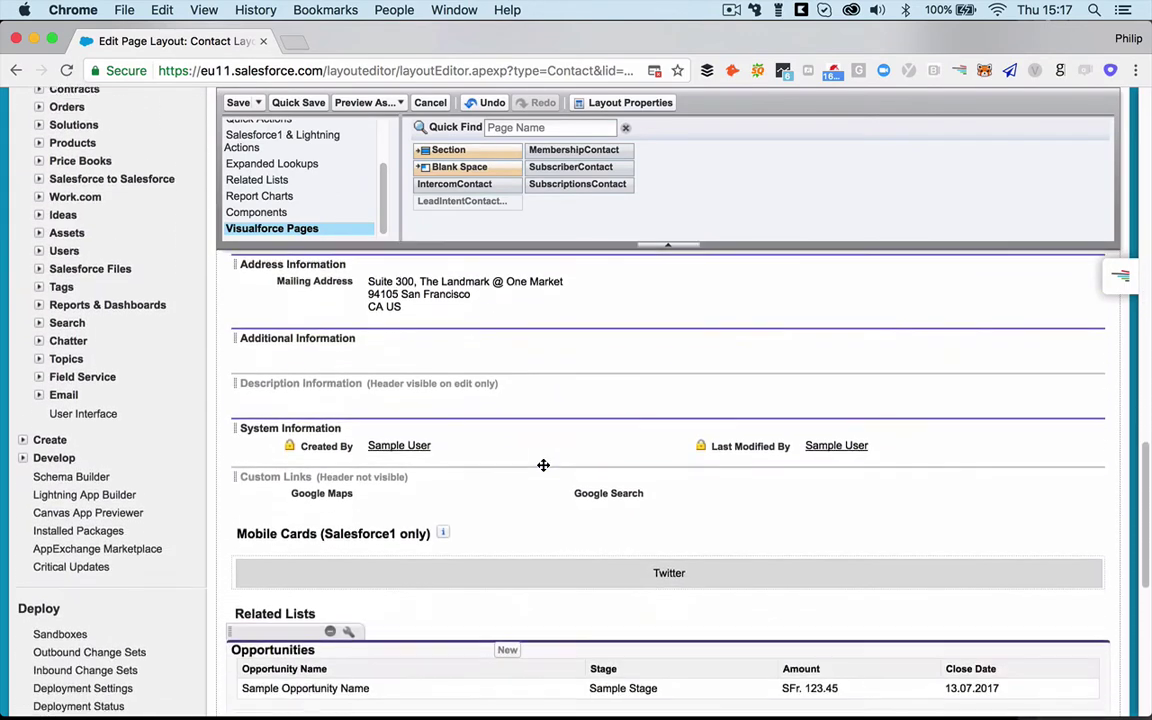
scroll(543, 465, down, 3)
scroll(541, 460, down, 2)
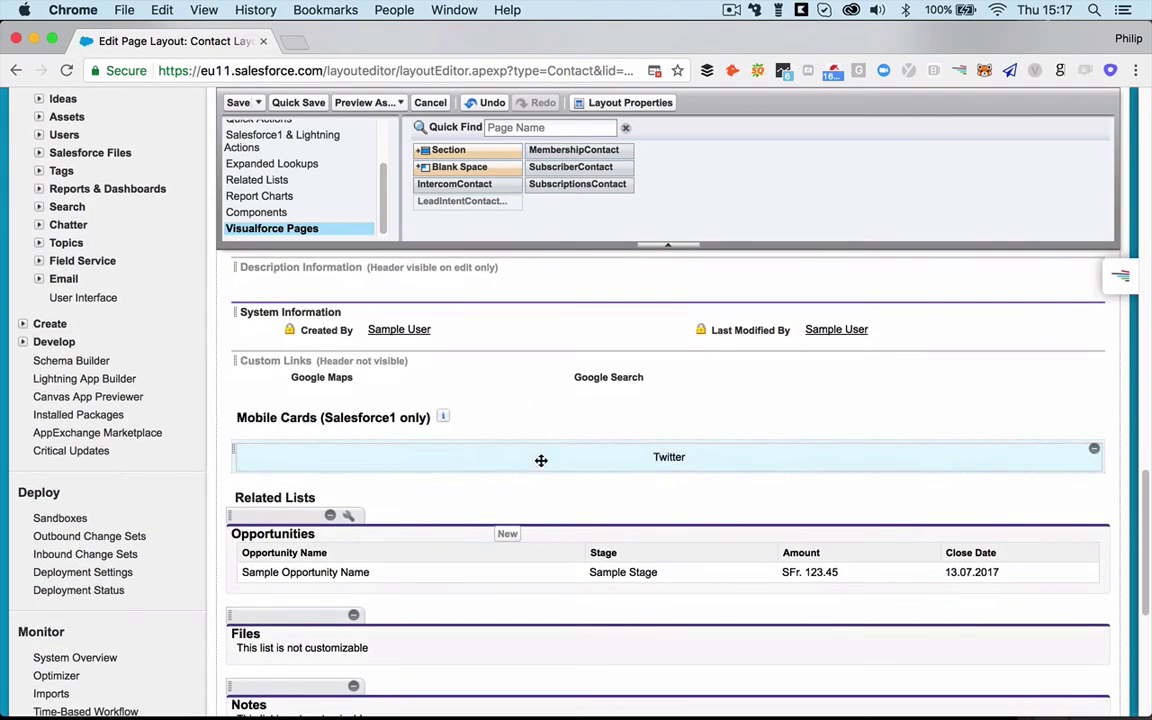
click(290, 186)
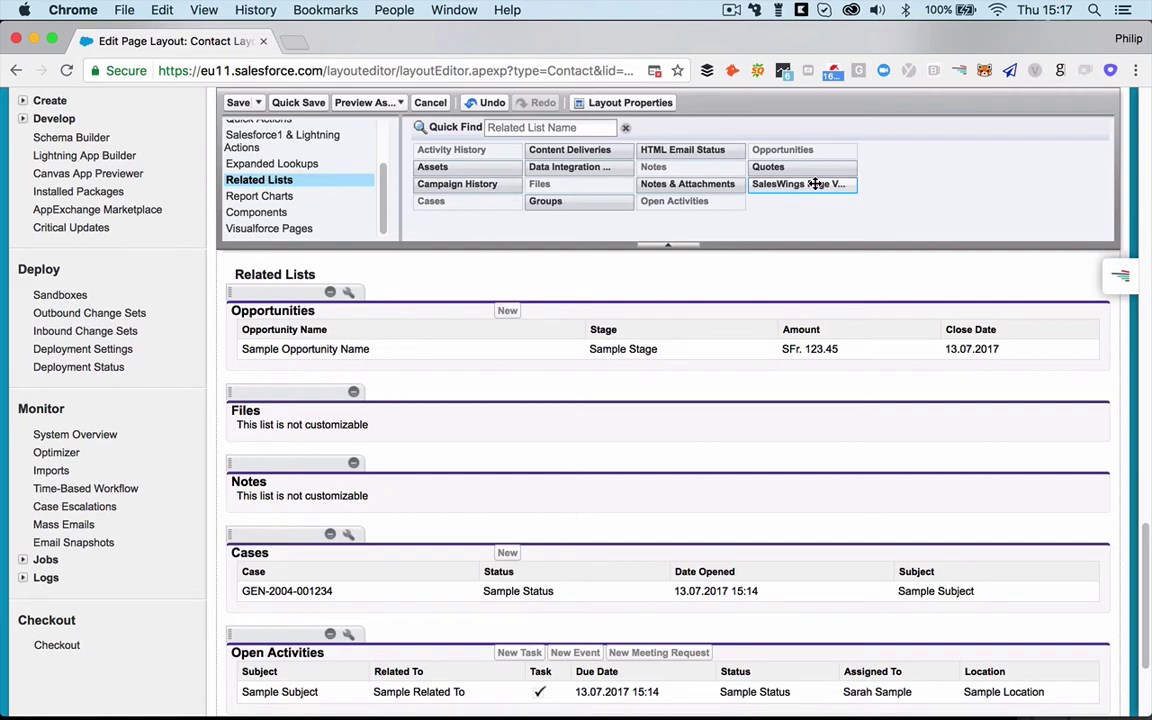
drag(815, 184, 516, 359)
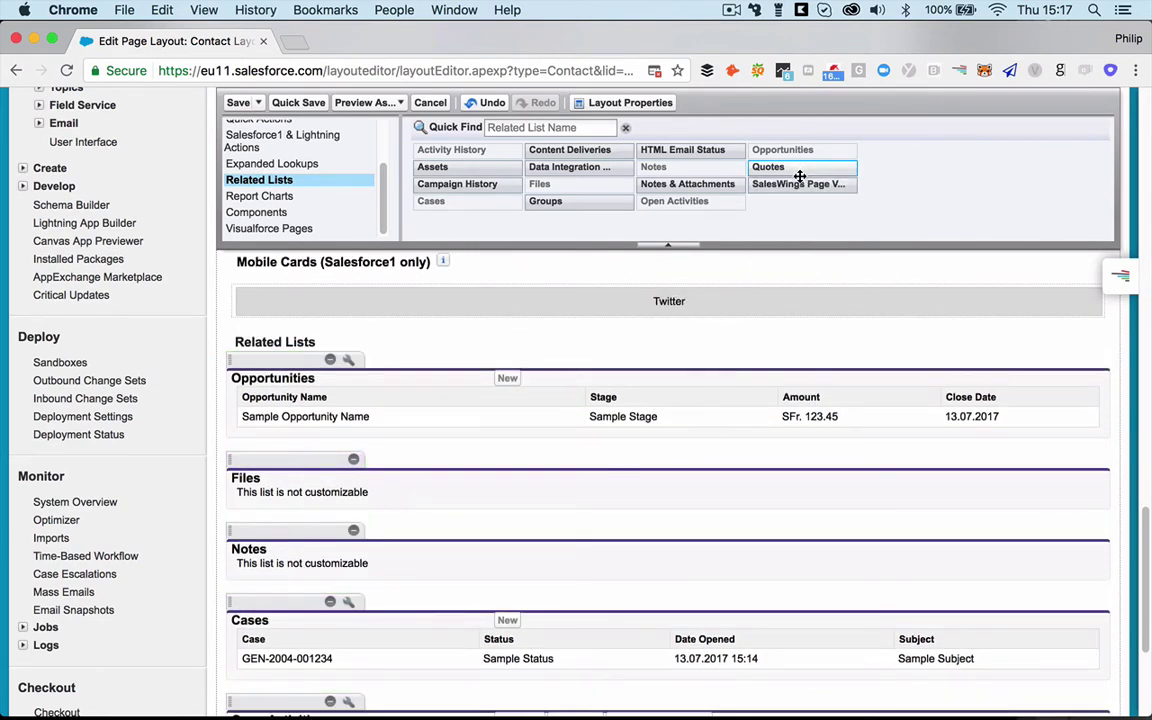
drag(797, 184, 342, 358)
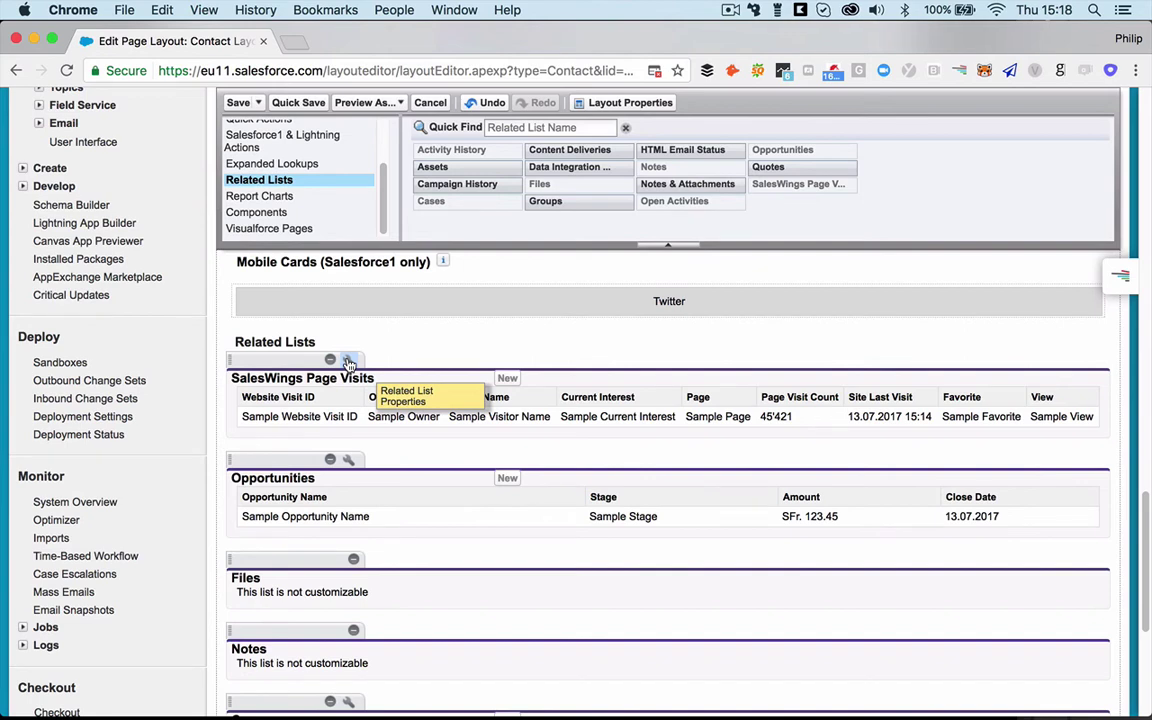
- Remove Website Visit ID, Owner, Visitor Name, Current Interest, Favorite and View from the SalesWings Page Visits related list columns
click(348, 361)
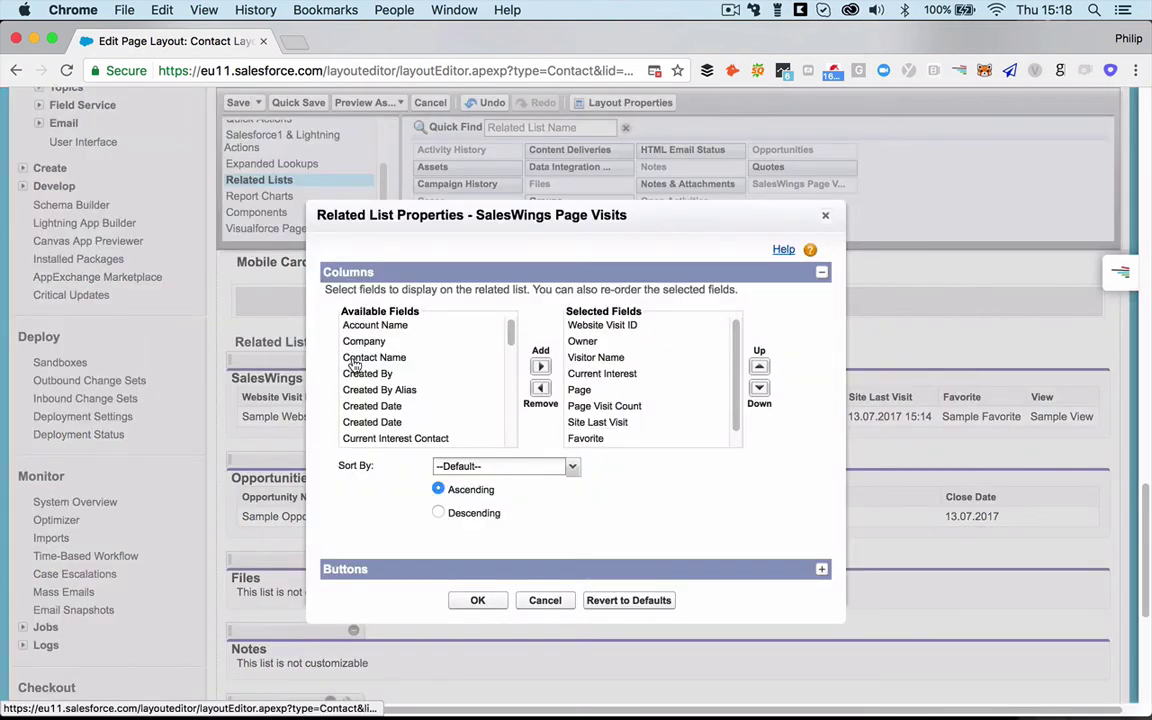
click(582, 343)
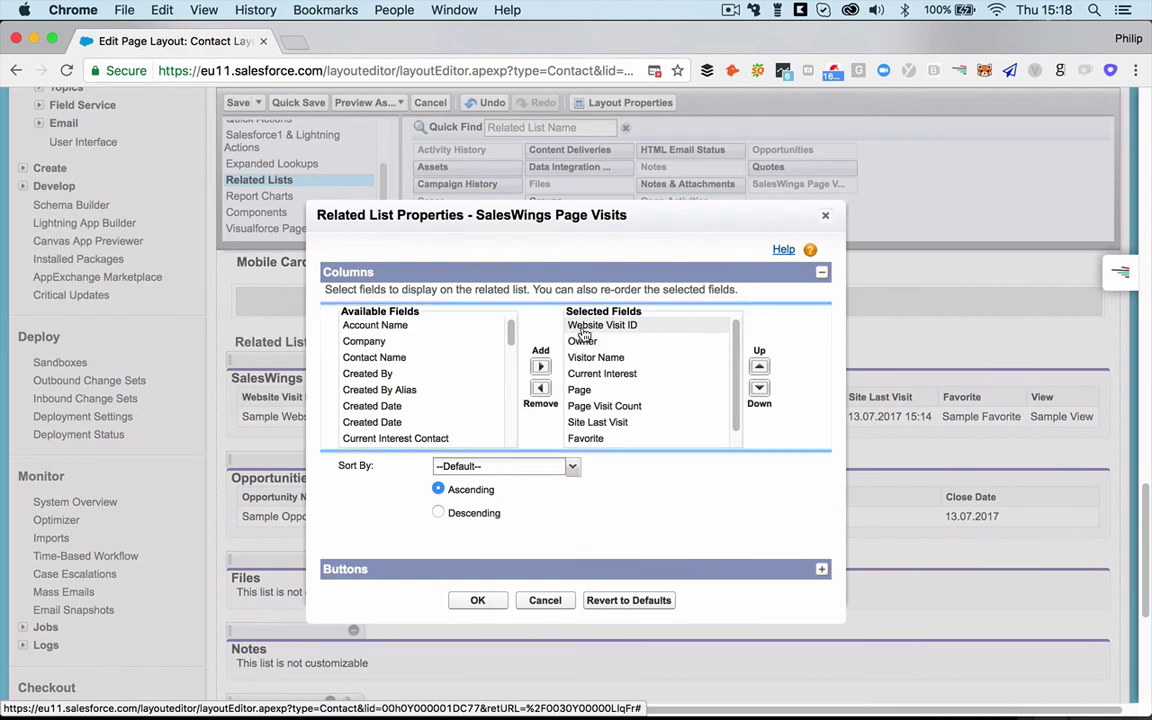
drag(583, 350, 585, 403)
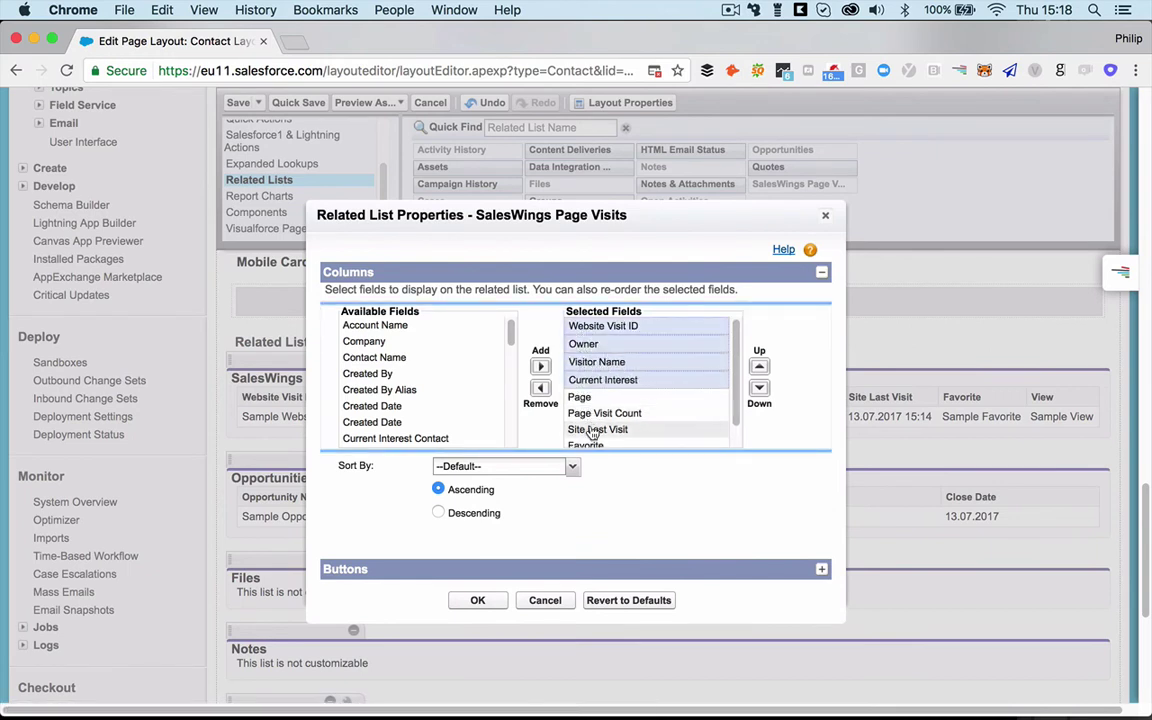
scroll(595, 428, down, 2)
scroll(603, 430, down, 3)
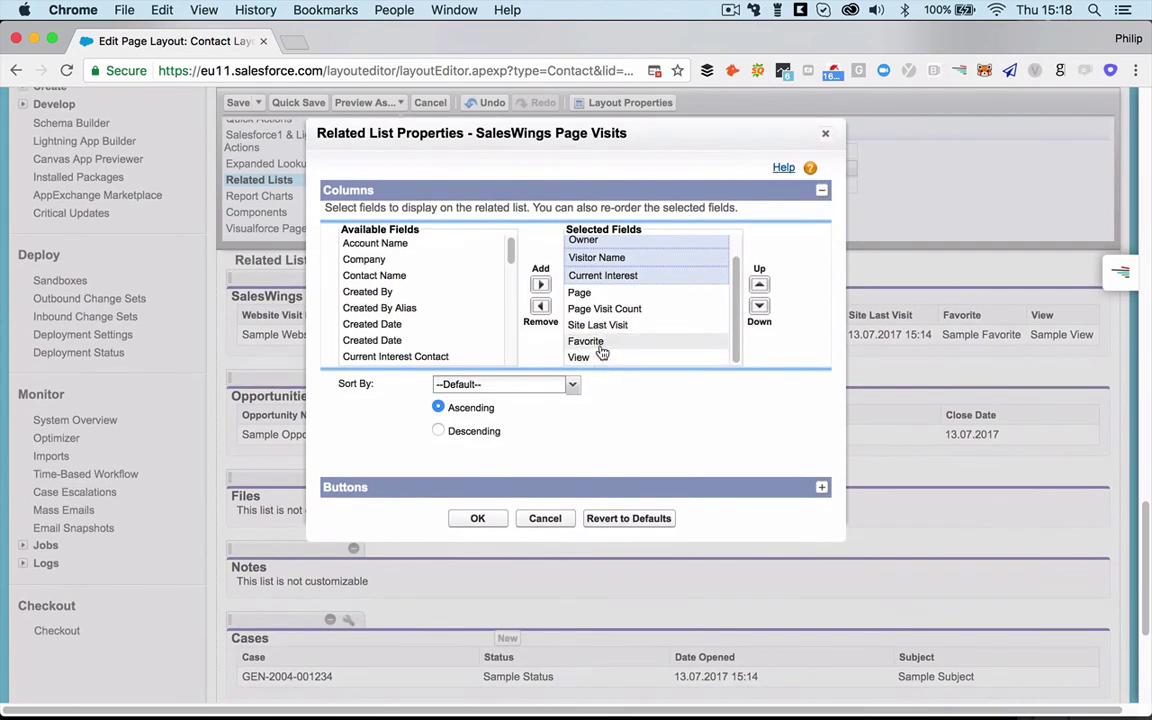
super+click(592, 345)
super+click(594, 362)
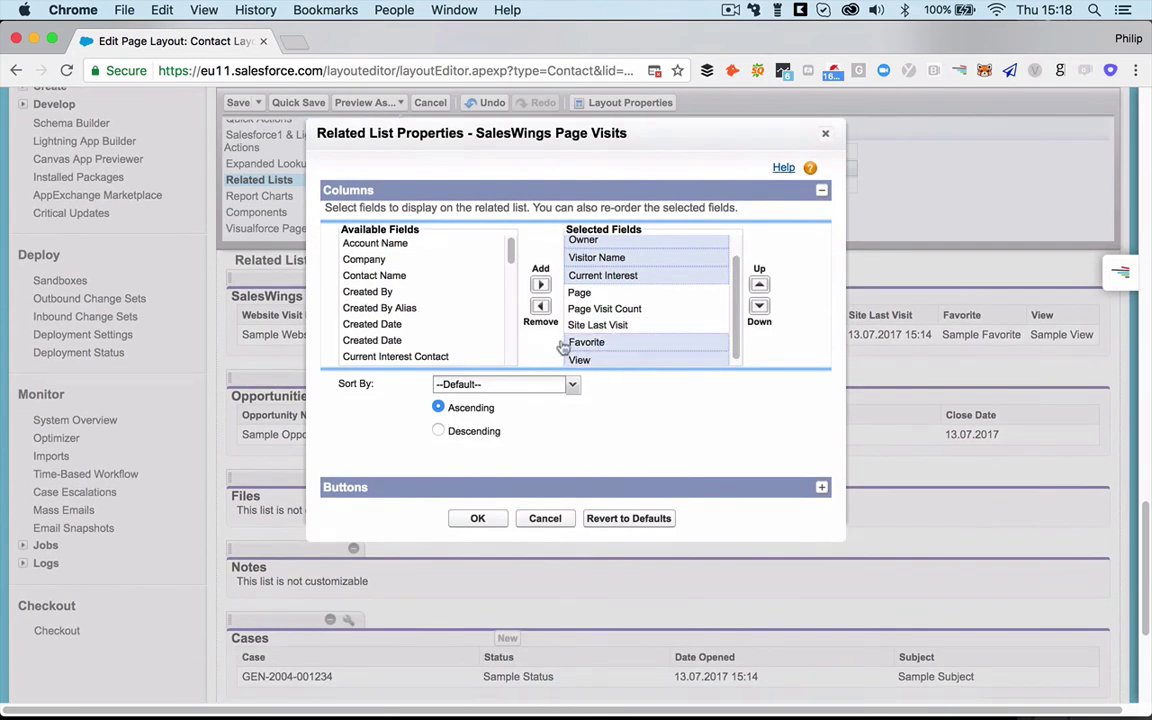
click(540, 306)
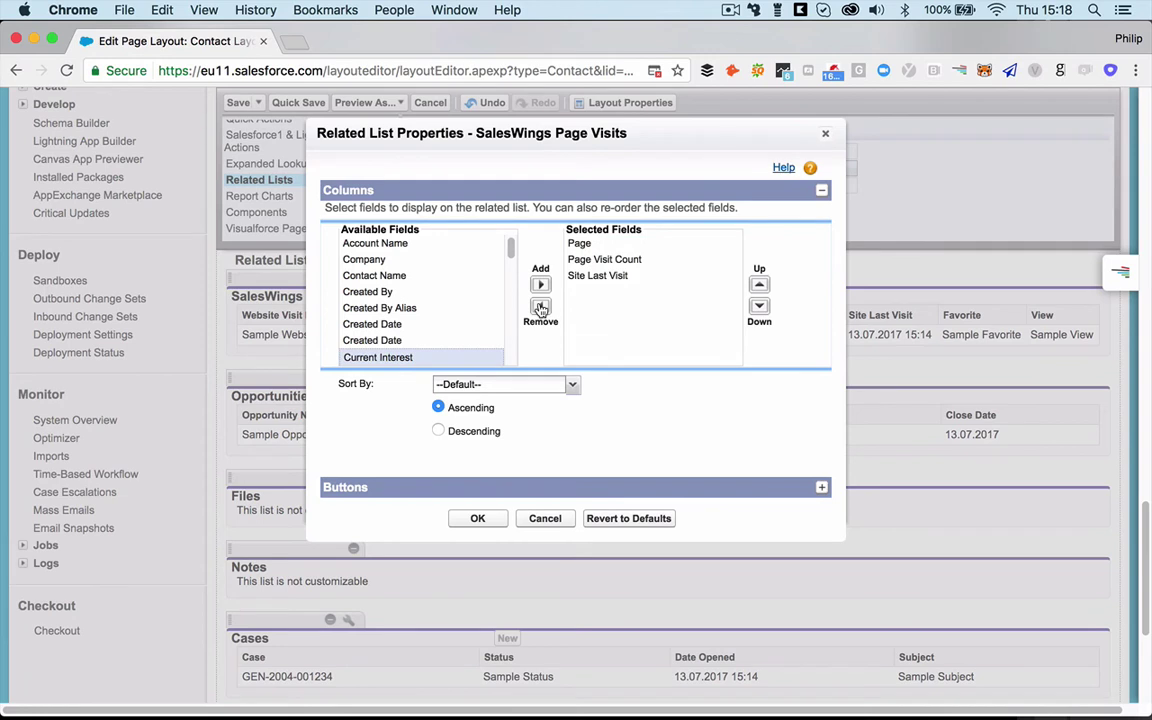
- Sort the SalesWings Page Visits related list by Page Visit Count in descending order and apply the list properties
click(501, 386)
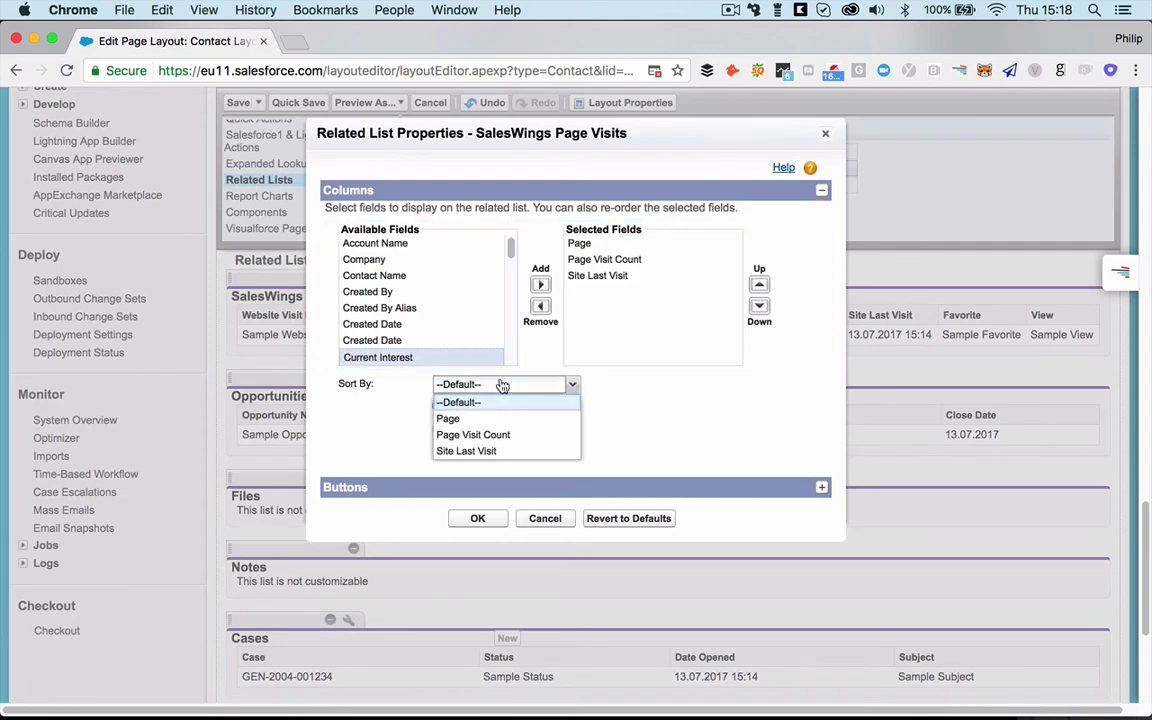
click(490, 436)
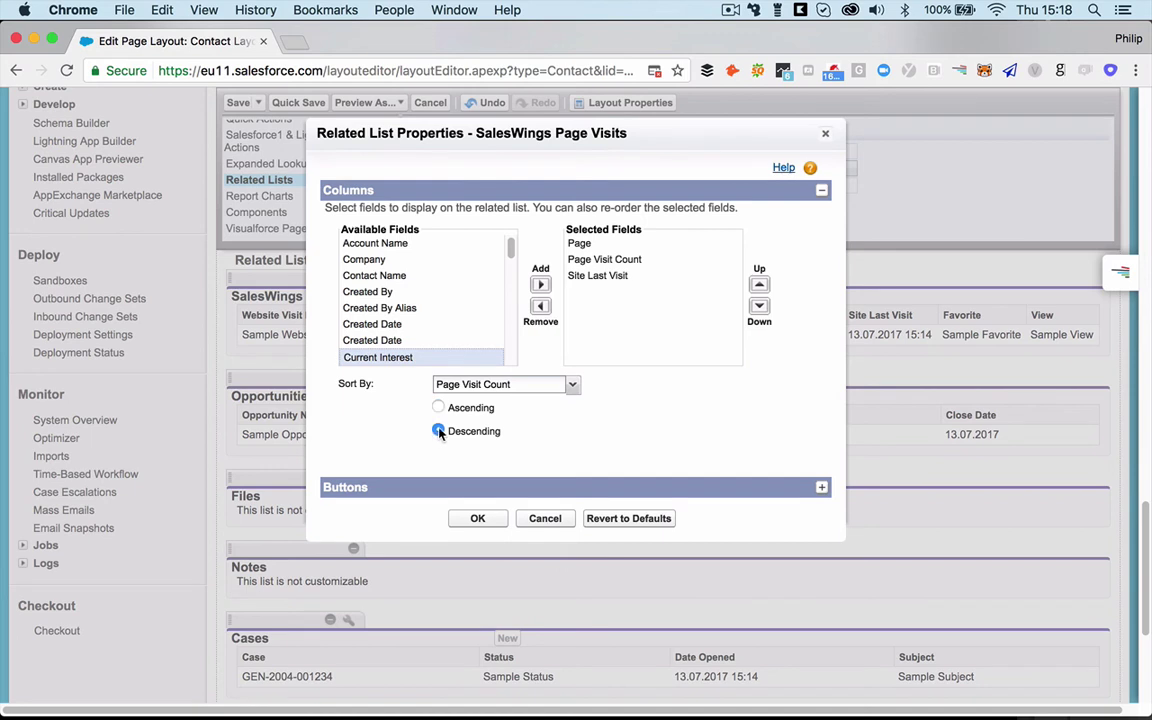
click(478, 519)
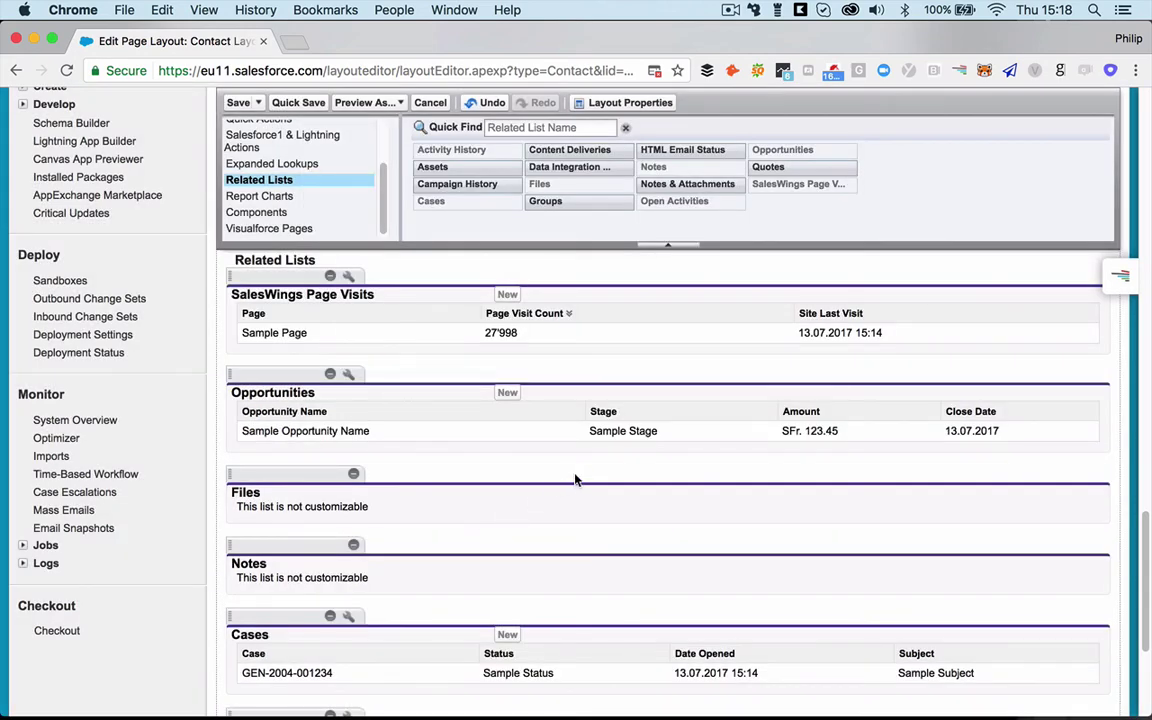
- Save the page layout, overwriting users' related list customizations, and review the SalesWings sections and page visits on the contact record
click(237, 103)
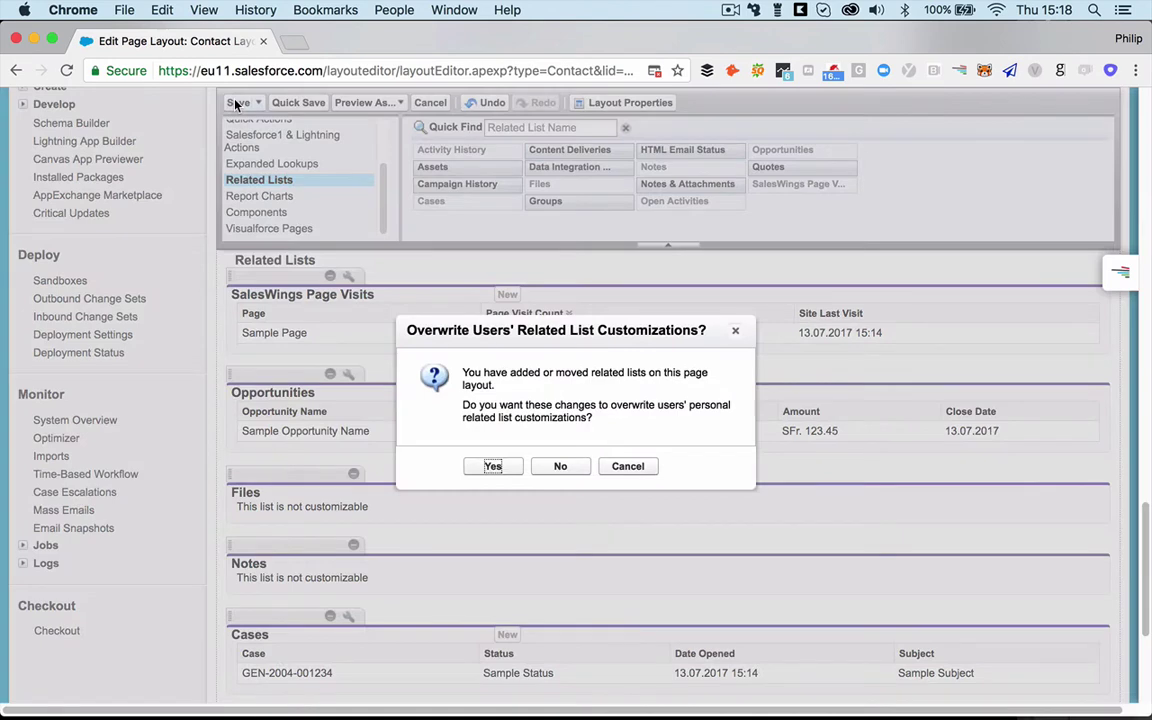
click(488, 466)
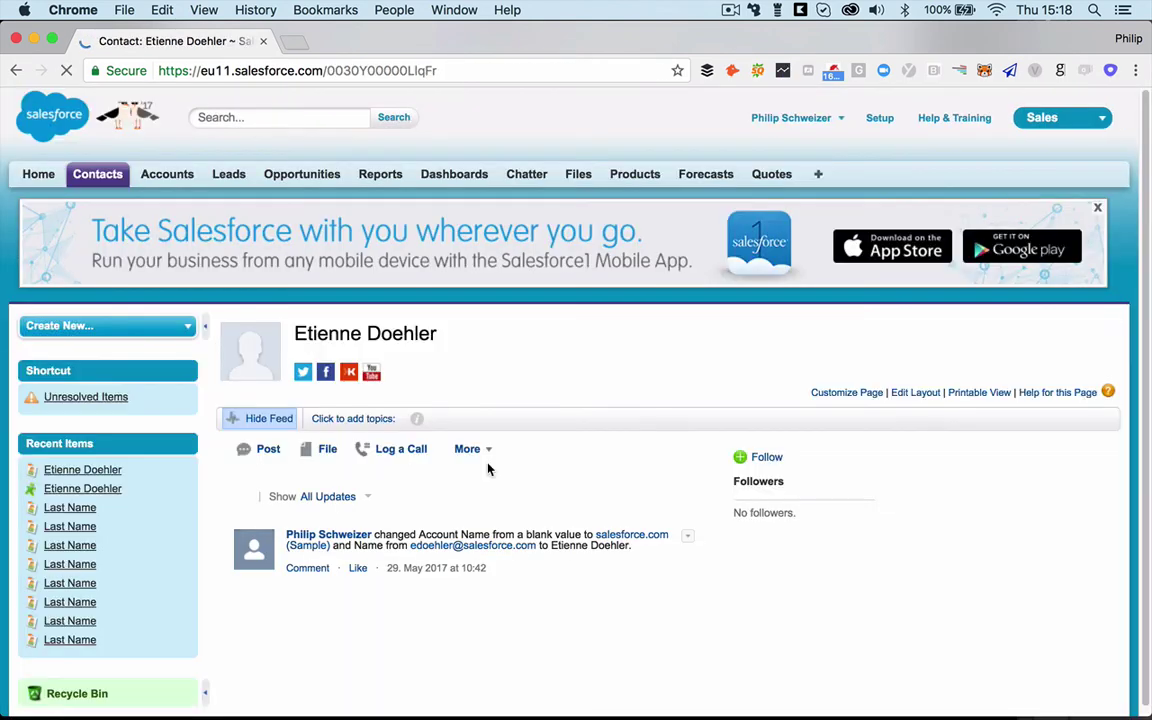
scroll(488, 468, down, 5)
scroll(488, 468, down, 3)
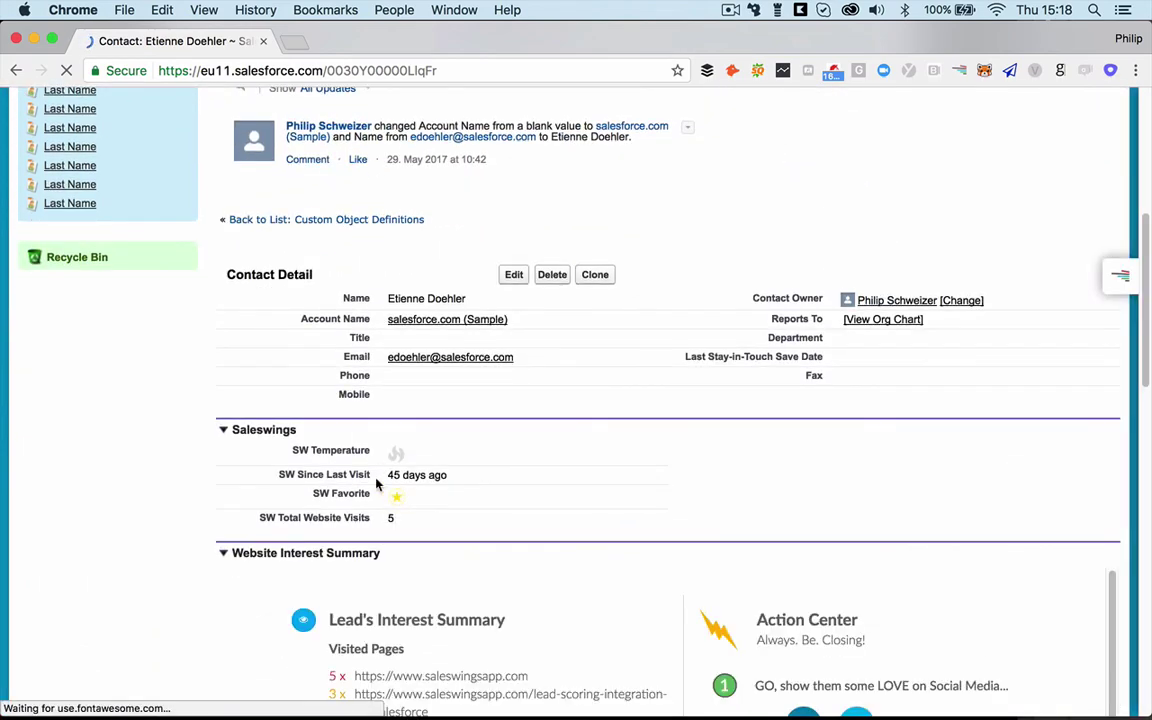
scroll(180, 577, down, 4)
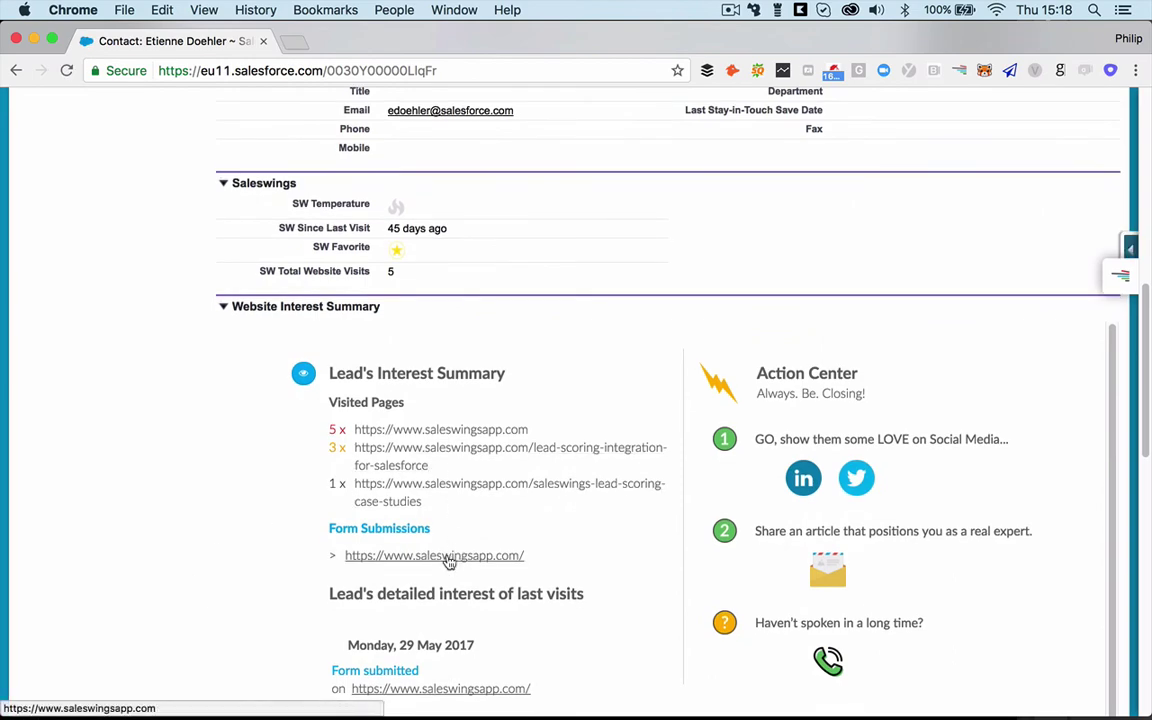
scroll(450, 558, down, 10)
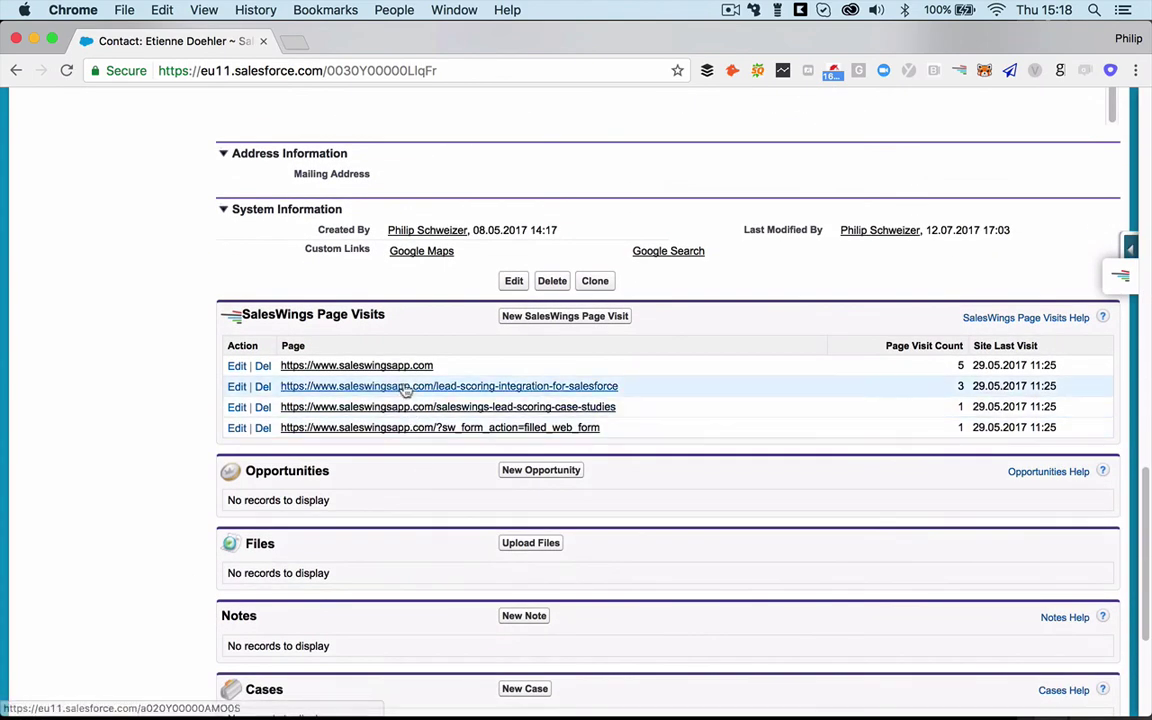